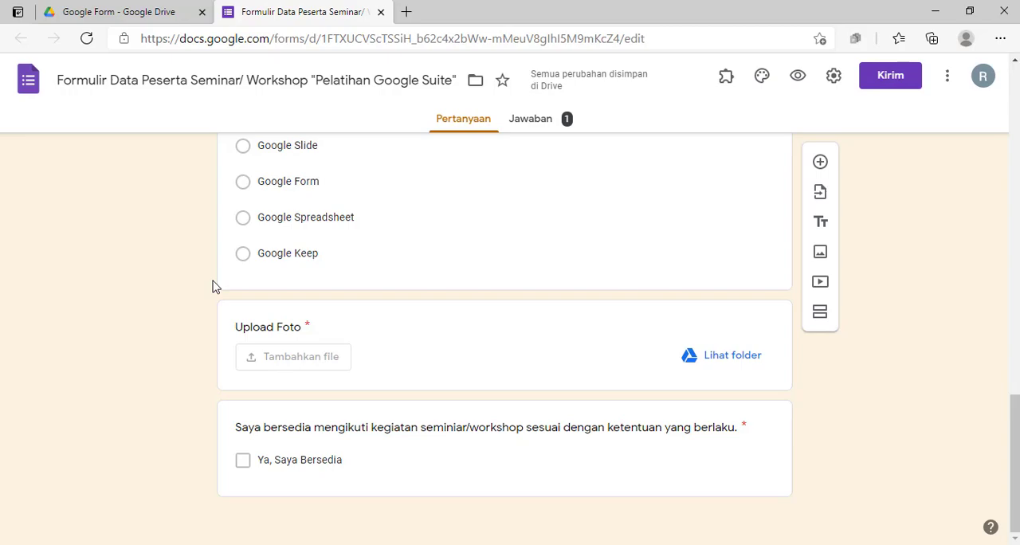
Open the form "Formulir Data Peserta Seminar/ Workshop "Pelatihan Google Suite"" from the Google Form folder in Drive
{"action": "scroll", "coordinate": [212, 286], "scroll_direction": "up", "scroll_amount": 5}
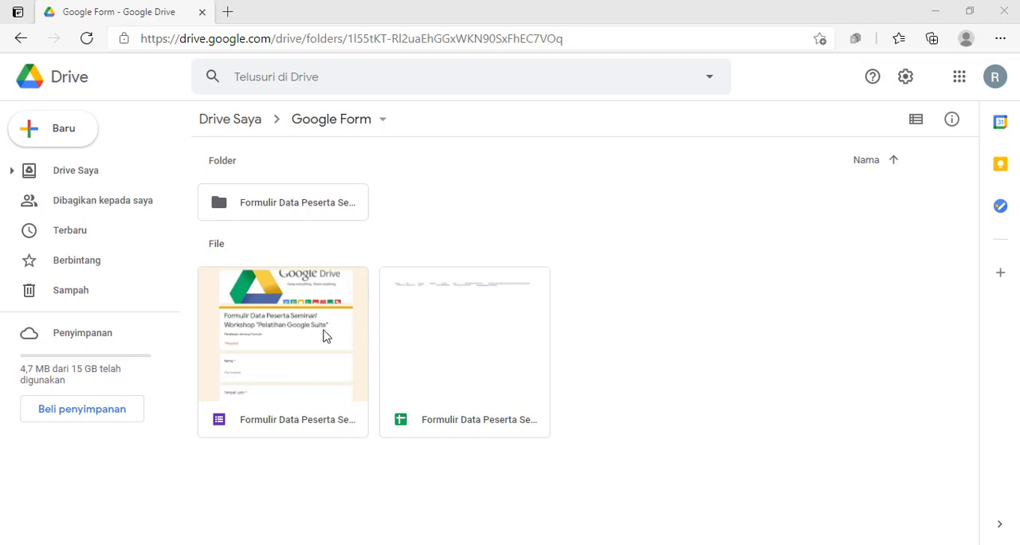
{"action": "double_click", "coordinate": [300, 341]}
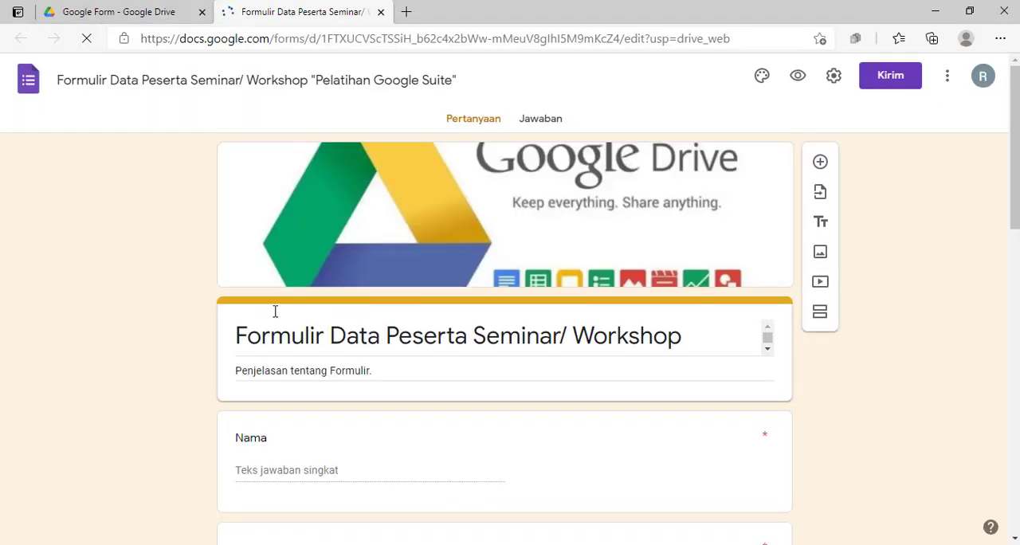
{"action": "scroll", "coordinate": [409, 317], "scroll_direction": "down", "scroll_amount": 2}
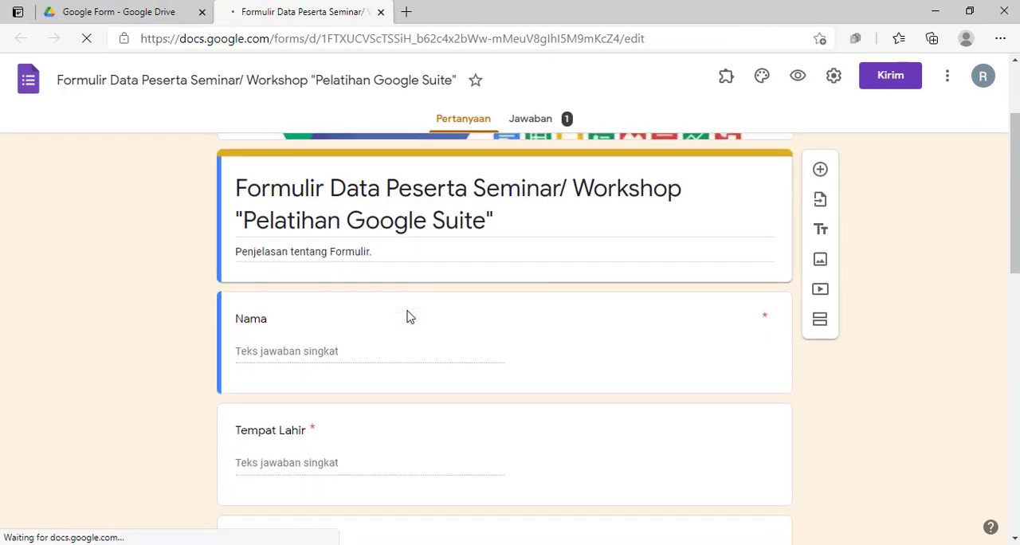
{"action": "scroll", "coordinate": [410, 315], "scroll_direction": "down", "scroll_amount": 1}
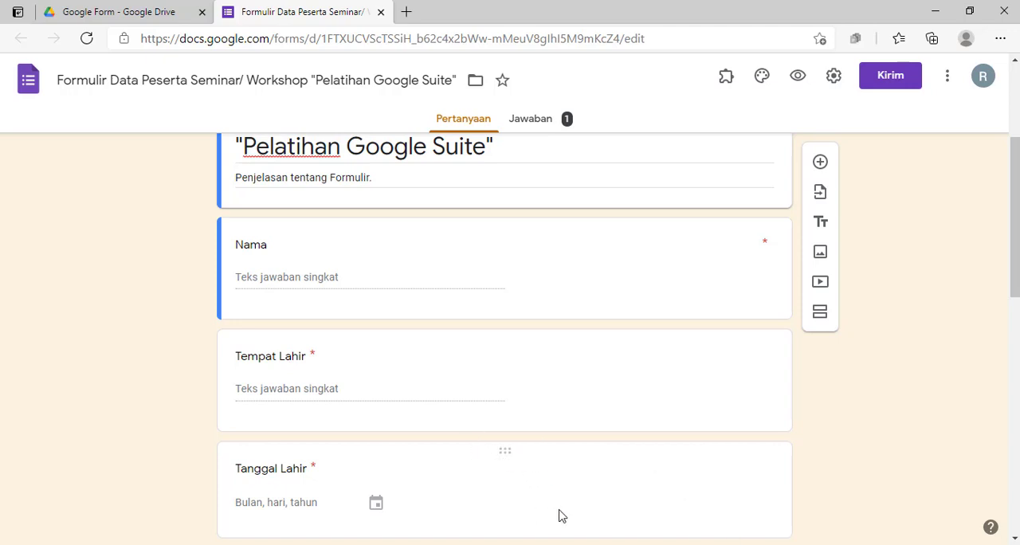
Look at the Google Form folder's contents in Drive and return to the open participant form
{"action": "left_click", "coordinate": [122, 11]}
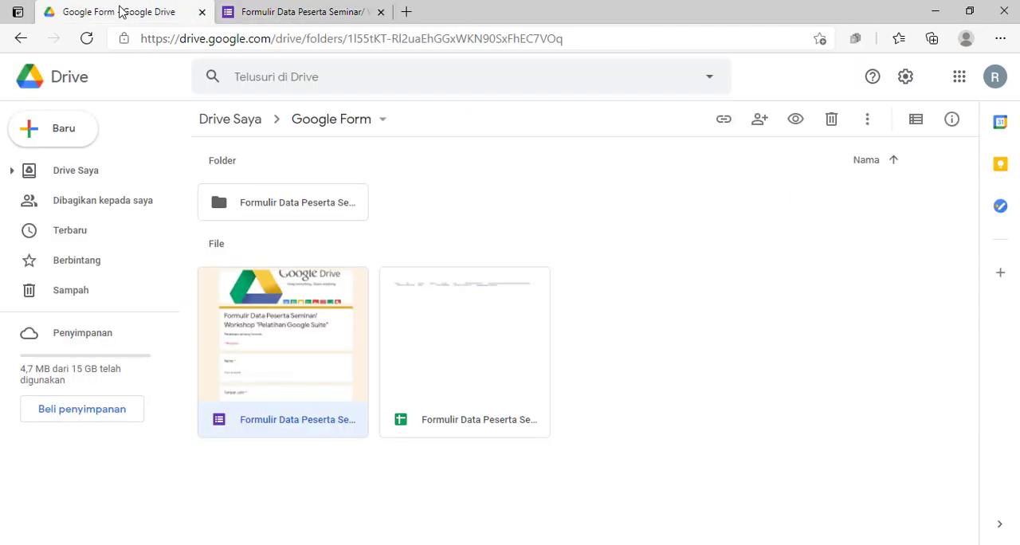
{"action": "left_click", "coordinate": [696, 351]}
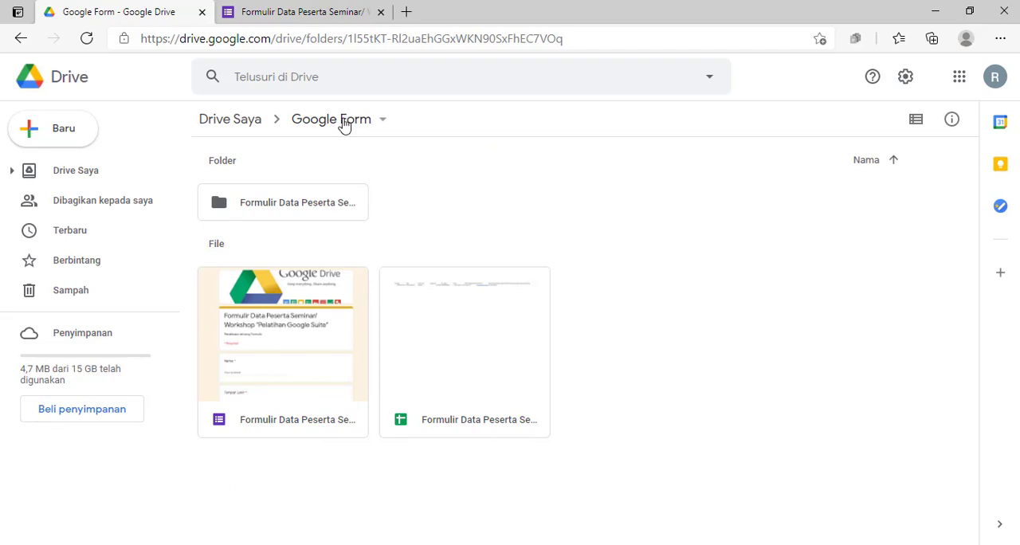
{"action": "left_click", "coordinate": [299, 10]}
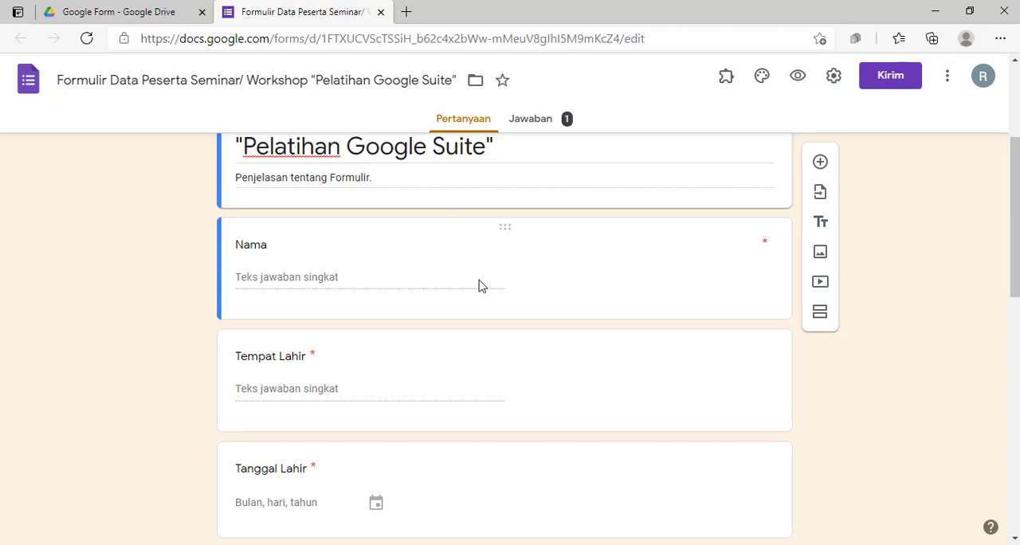
Review the form from its header through the personal data questions, workshop choices, photo upload and consent checkbox
{"action": "scroll", "coordinate": [393, 252], "scroll_direction": "down", "scroll_amount": 8}
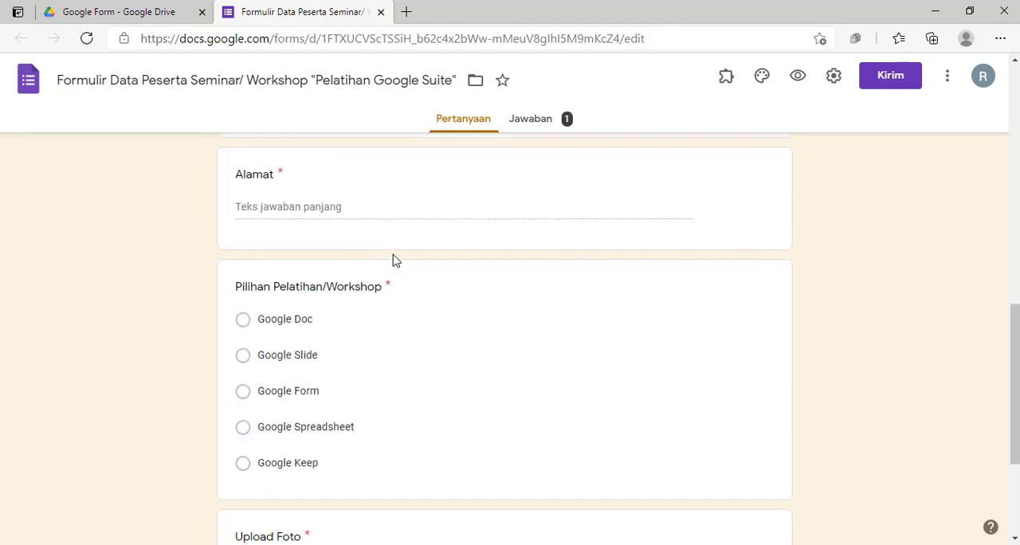
{"action": "scroll", "coordinate": [394, 254], "scroll_direction": "up", "scroll_amount": 6}
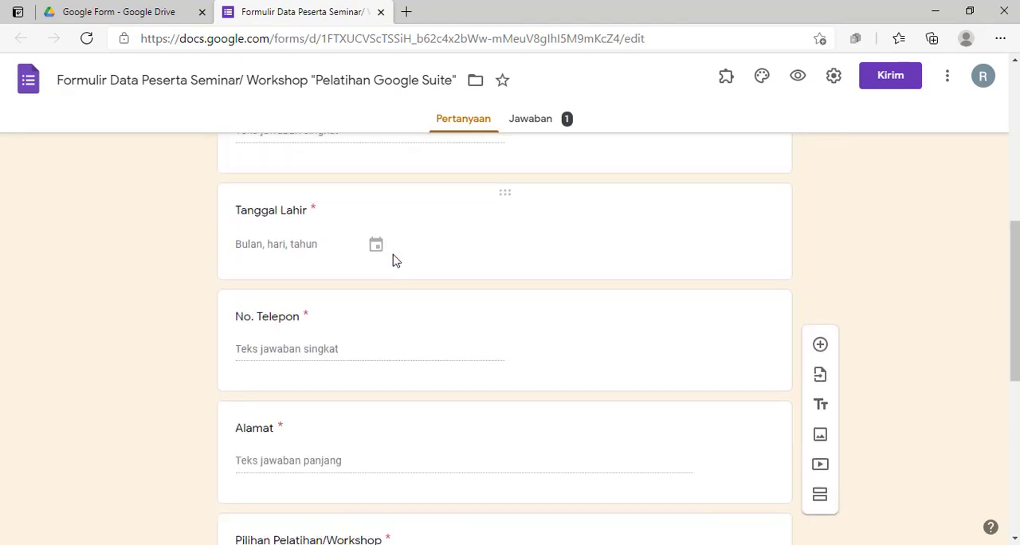
{"action": "scroll", "coordinate": [394, 254], "scroll_direction": "down", "scroll_amount": 6}
{"action": "scroll", "coordinate": [394, 254], "scroll_direction": "up", "scroll_amount": 15}
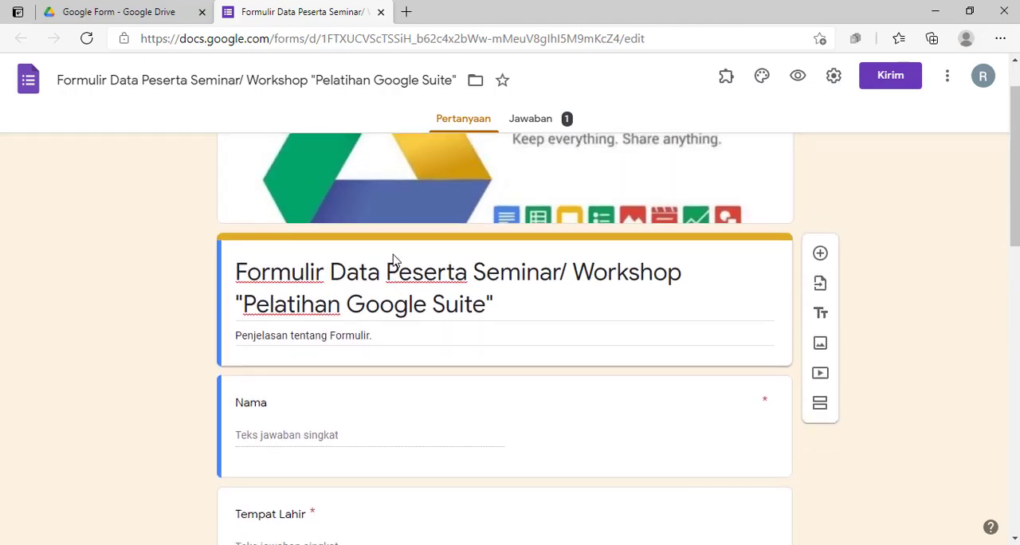
{"action": "scroll", "coordinate": [867, 337], "scroll_direction": "down", "scroll_amount": 2}
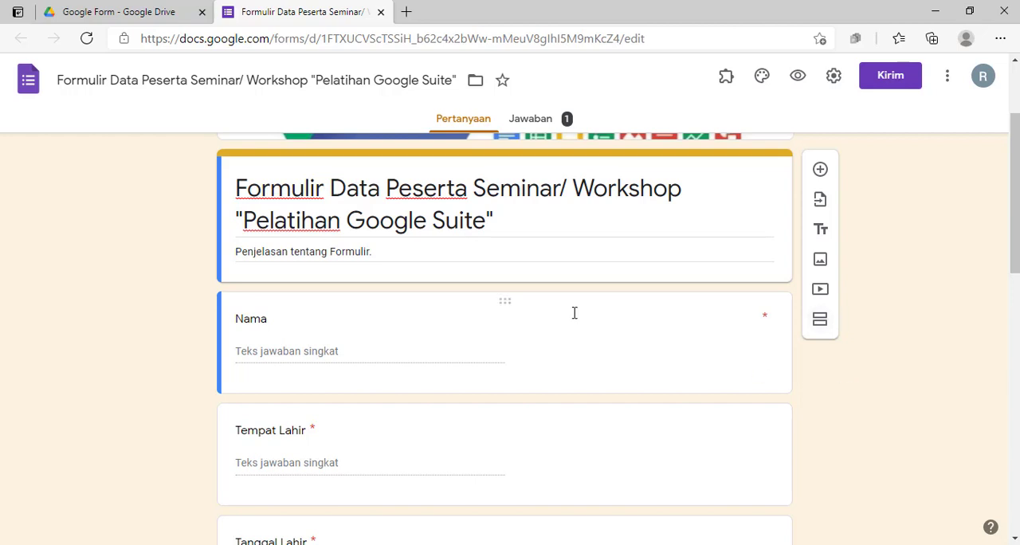
{"action": "scroll", "coordinate": [574, 313], "scroll_direction": "up", "scroll_amount": 2}
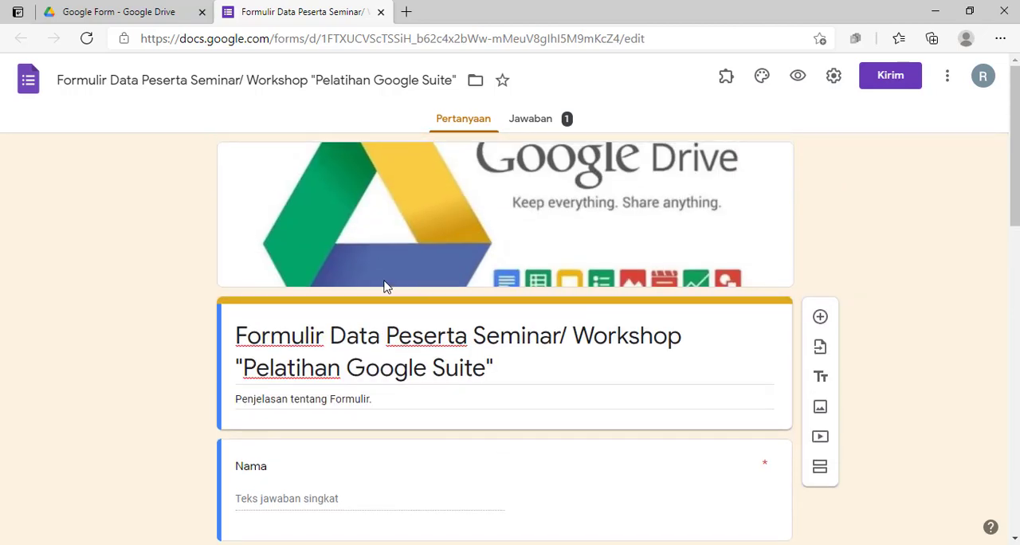
{"action": "scroll", "coordinate": [294, 275], "scroll_direction": "down", "scroll_amount": 1}
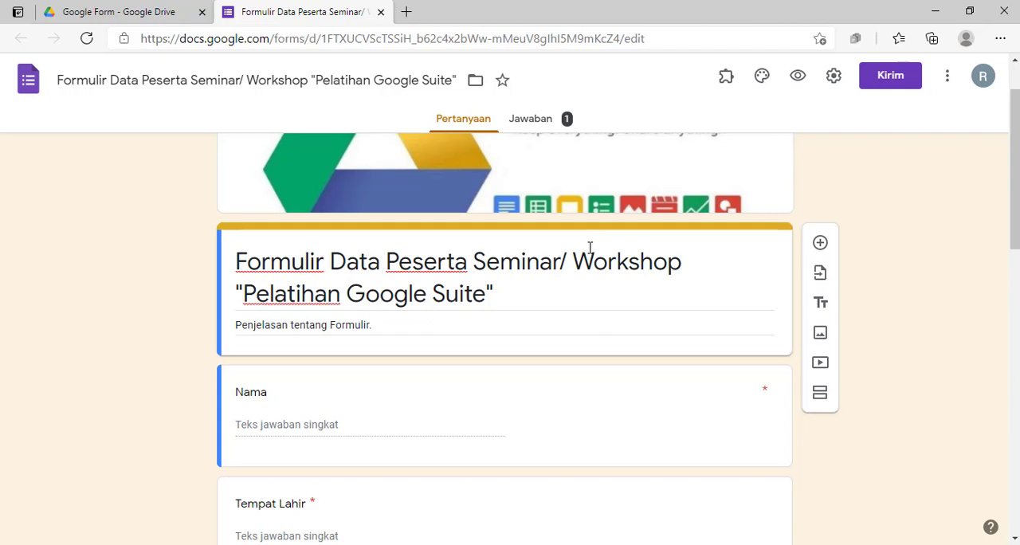
{"action": "scroll", "coordinate": [200, 323], "scroll_direction": "down", "scroll_amount": 3}
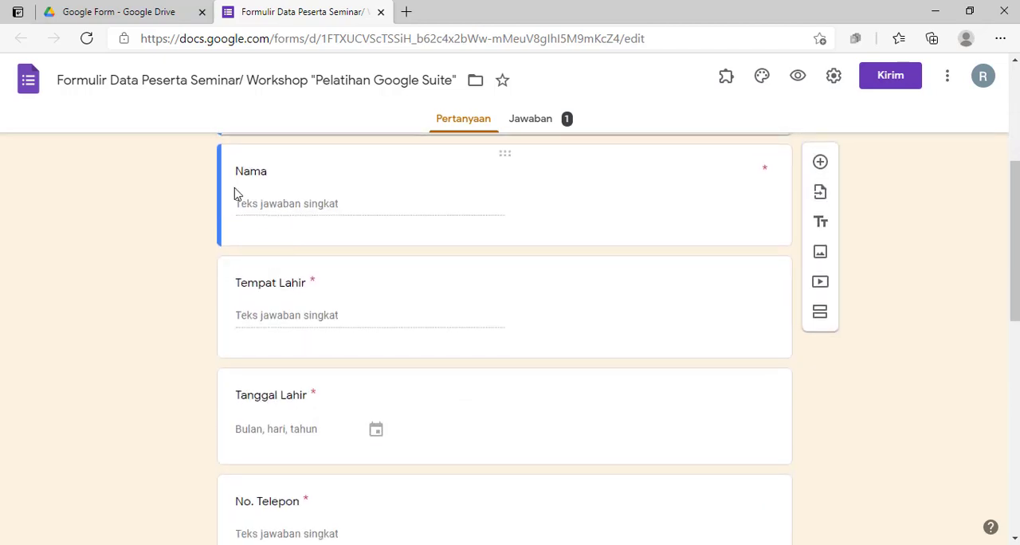
{"action": "scroll", "coordinate": [255, 250], "scroll_direction": "down", "scroll_amount": 10}
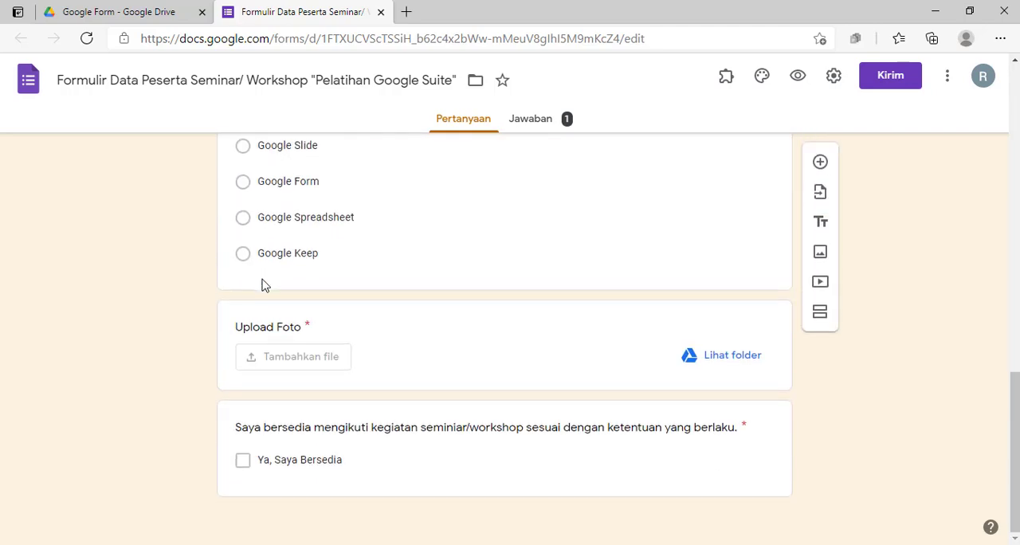
{"action": "scroll", "coordinate": [435, 321], "scroll_direction": "up", "scroll_amount": 5}
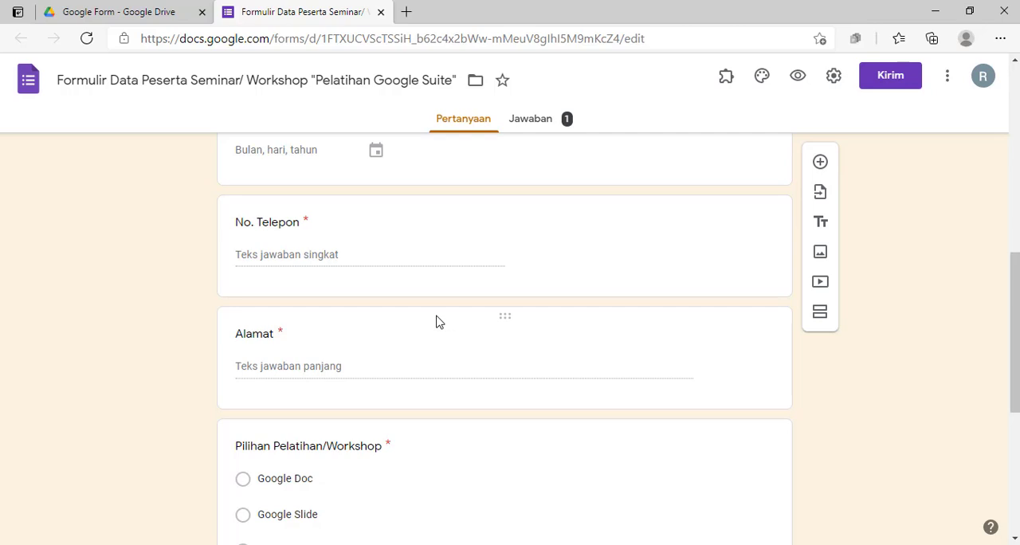
{"action": "scroll", "coordinate": [502, 315], "scroll_direction": "up", "scroll_amount": 8}
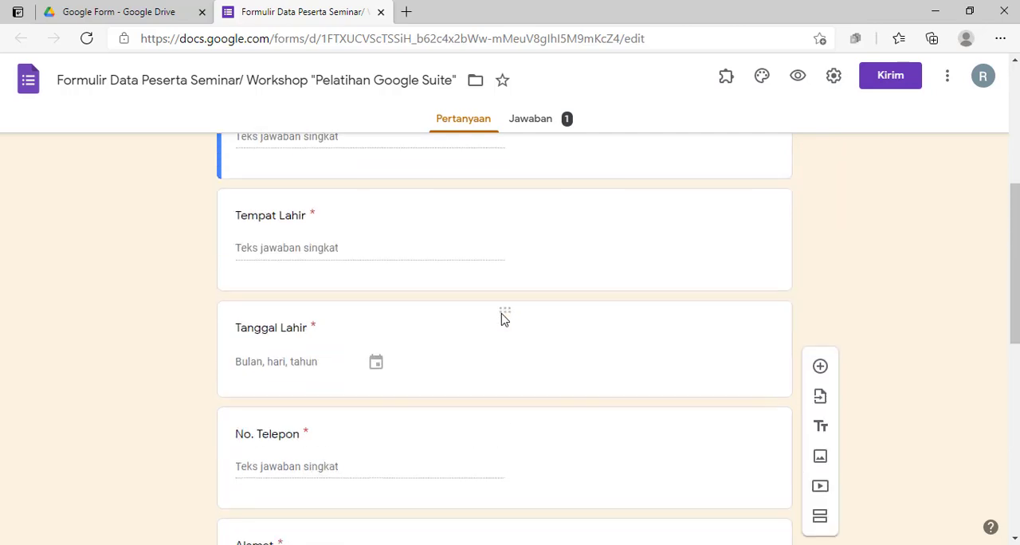
{"action": "scroll", "coordinate": [506, 303], "scroll_direction": "down", "scroll_amount": 3}
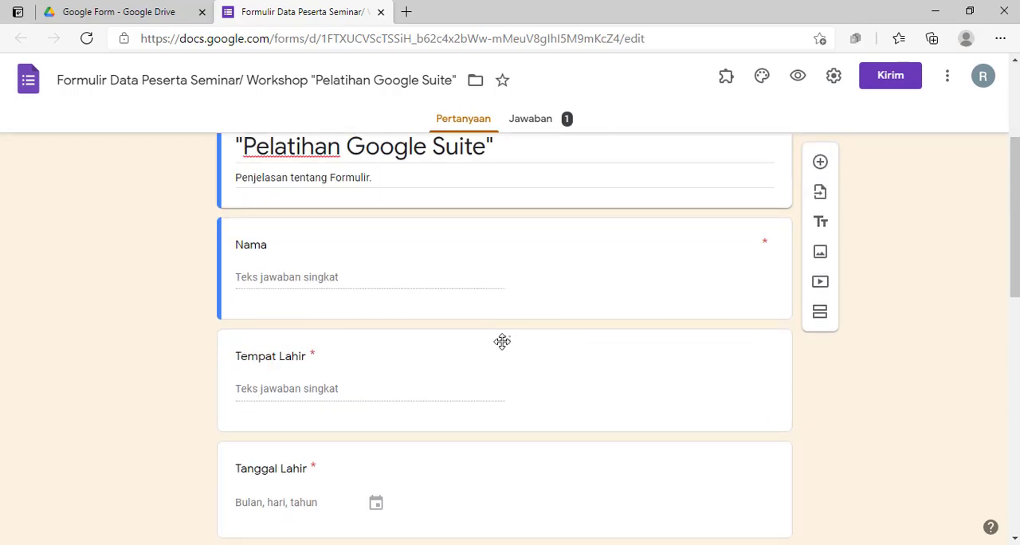
{"action": "scroll", "coordinate": [501, 340], "scroll_direction": "up", "scroll_amount": 2}
{"action": "scroll", "coordinate": [500, 344], "scroll_direction": "up", "scroll_amount": 1}
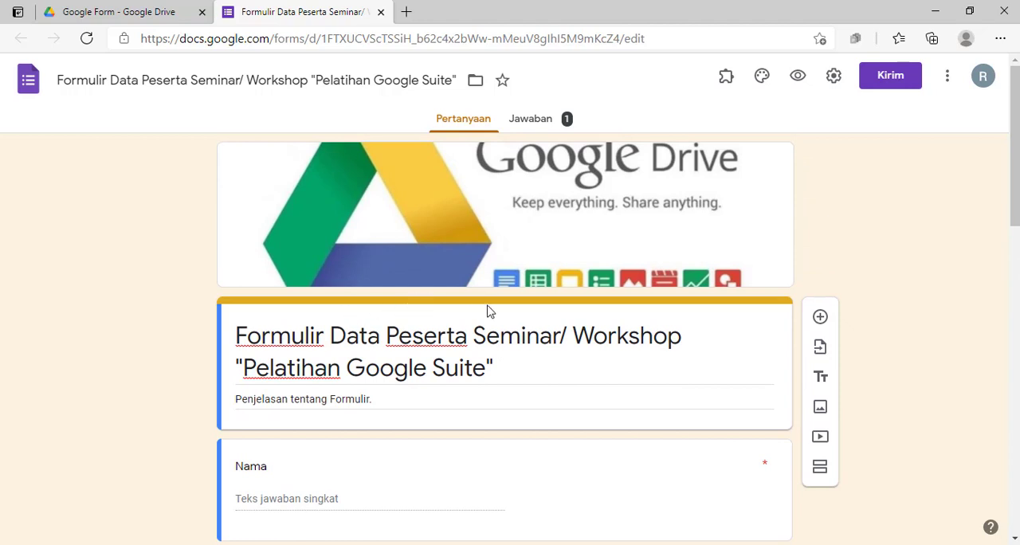
Add a new section directly after the form's title block, ahead of the Nama question
{"action": "scroll", "coordinate": [742, 312], "scroll_direction": "down", "scroll_amount": 3}
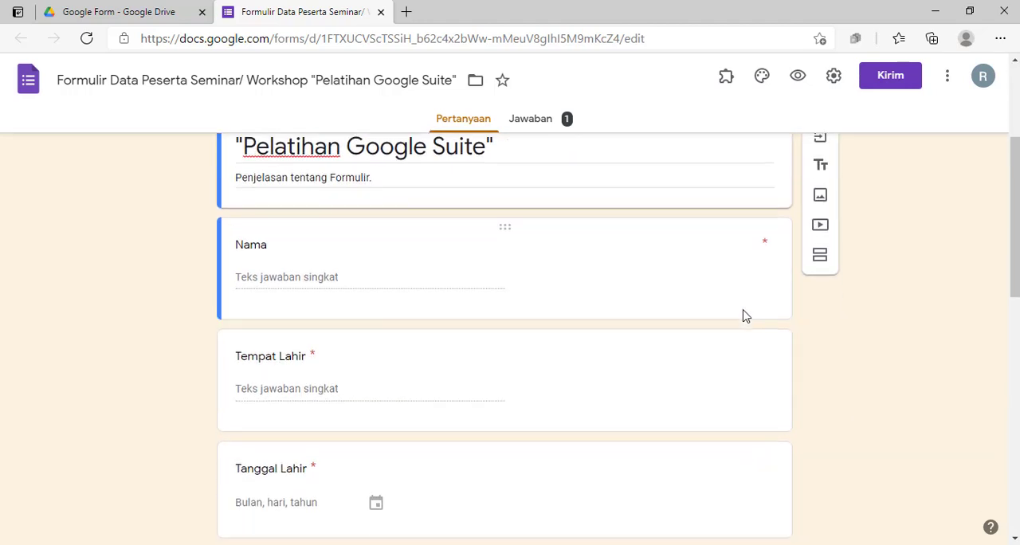
{"action": "scroll", "coordinate": [740, 319], "scroll_direction": "up", "scroll_amount": 1}
{"action": "scroll", "coordinate": [738, 327], "scroll_direction": "up", "scroll_amount": 2}
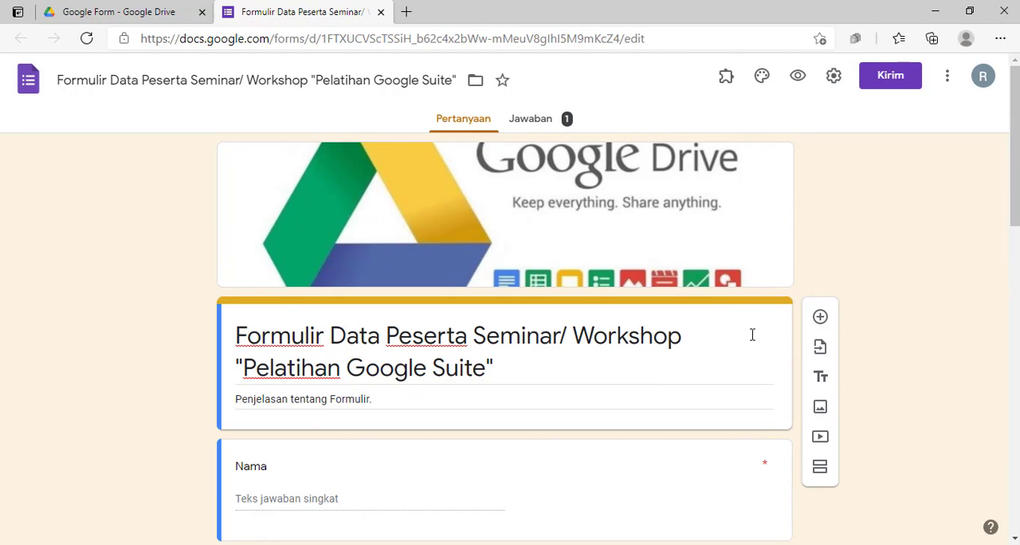
{"action": "scroll", "coordinate": [752, 335], "scroll_direction": "down", "scroll_amount": 3}
{"action": "scroll", "coordinate": [752, 335], "scroll_direction": "up", "scroll_amount": 3}
{"action": "scroll", "coordinate": [751, 335], "scroll_direction": "down", "scroll_amount": 1}
{"action": "scroll", "coordinate": [763, 356], "scroll_direction": "up", "scroll_amount": 1}
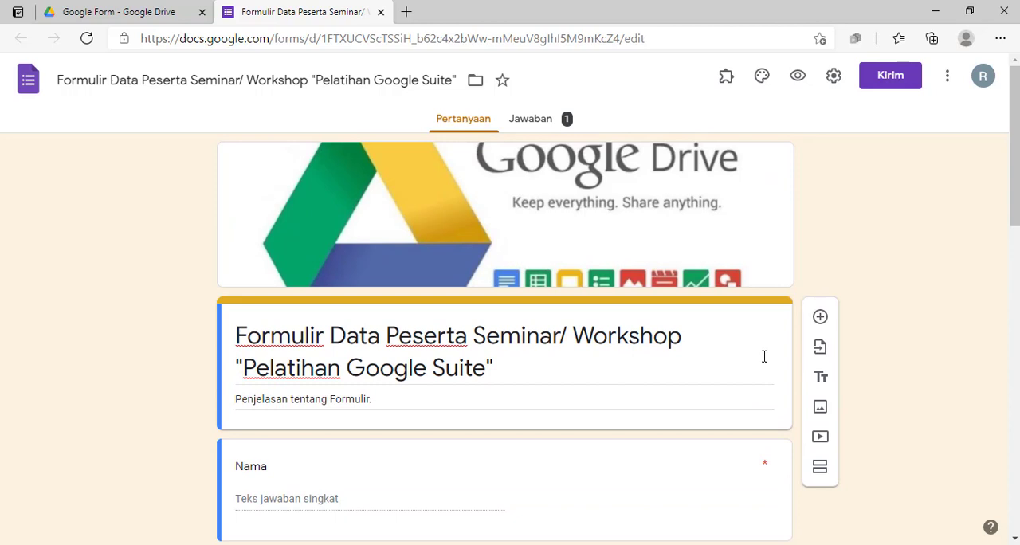
{"action": "left_click", "coordinate": [821, 471]}
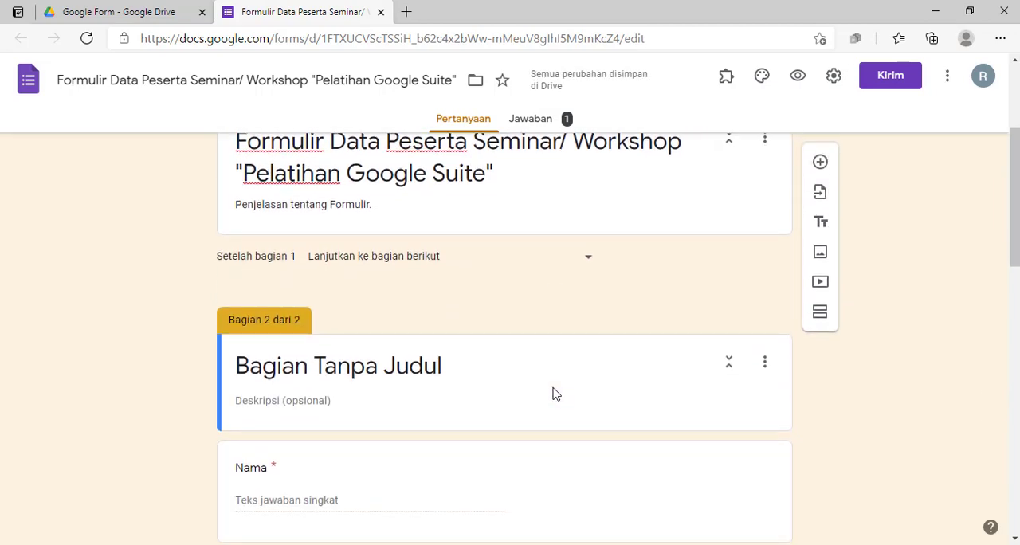
Examine the headers of both form sections and the navigation setting that follows section 1
{"action": "scroll", "coordinate": [542, 383], "scroll_direction": "up", "scroll_amount": 4}
{"action": "scroll", "coordinate": [479, 367], "scroll_direction": "down", "scroll_amount": 1}
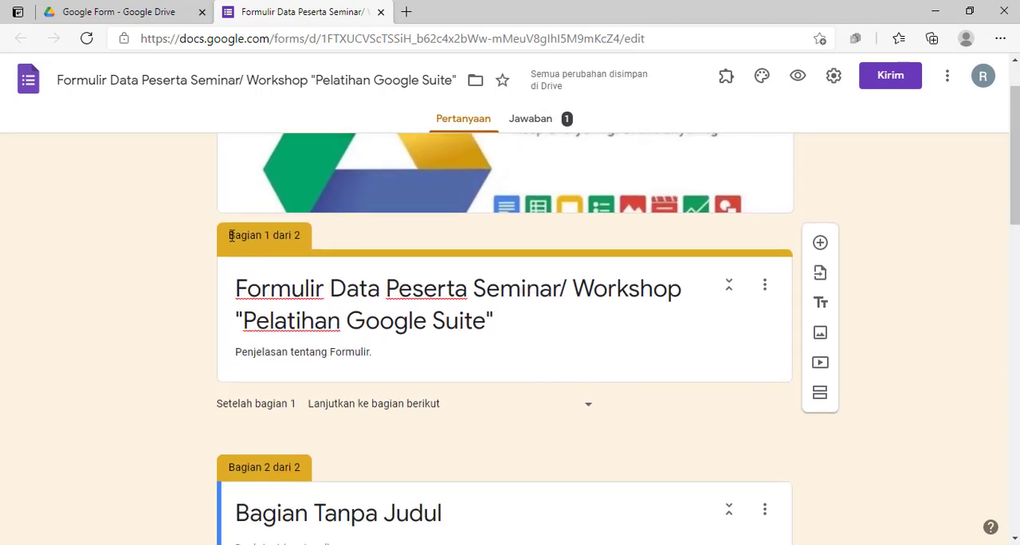
{"action": "triple_click", "coordinate": [256, 236]}
{"action": "scroll", "coordinate": [236, 327], "scroll_direction": "down", "scroll_amount": 2}
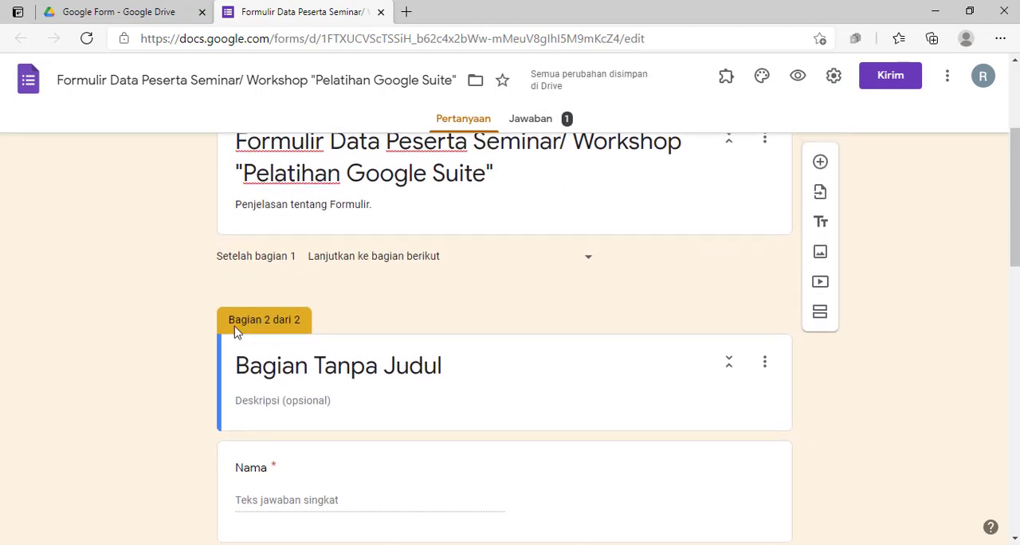
{"action": "left_click_drag", "start_coordinate": [227, 327], "coordinate": [303, 319]}
{"action": "left_click", "coordinate": [384, 311]}
{"action": "scroll", "coordinate": [387, 315], "scroll_direction": "up", "scroll_amount": 2}
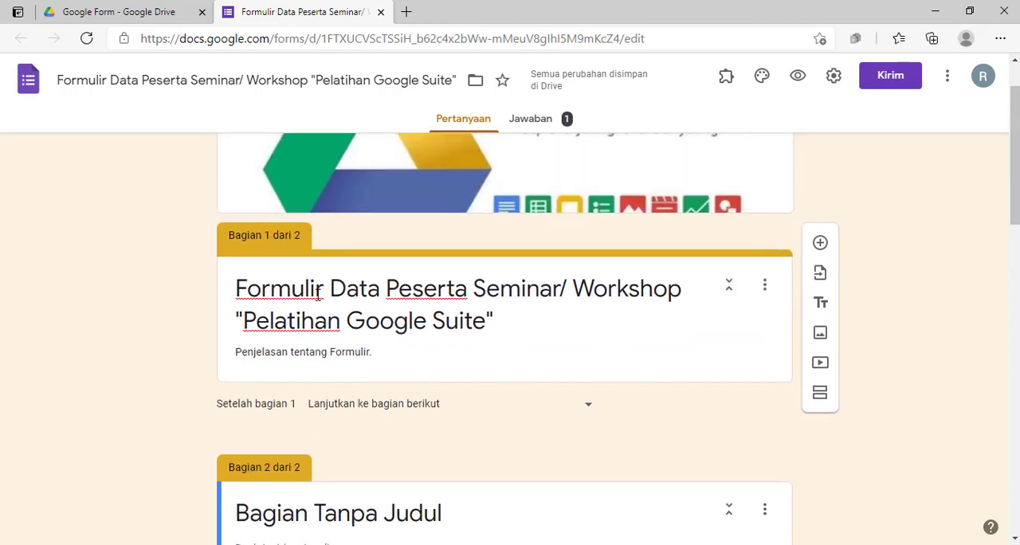
{"action": "scroll", "coordinate": [330, 273], "scroll_direction": "down", "scroll_amount": 2}
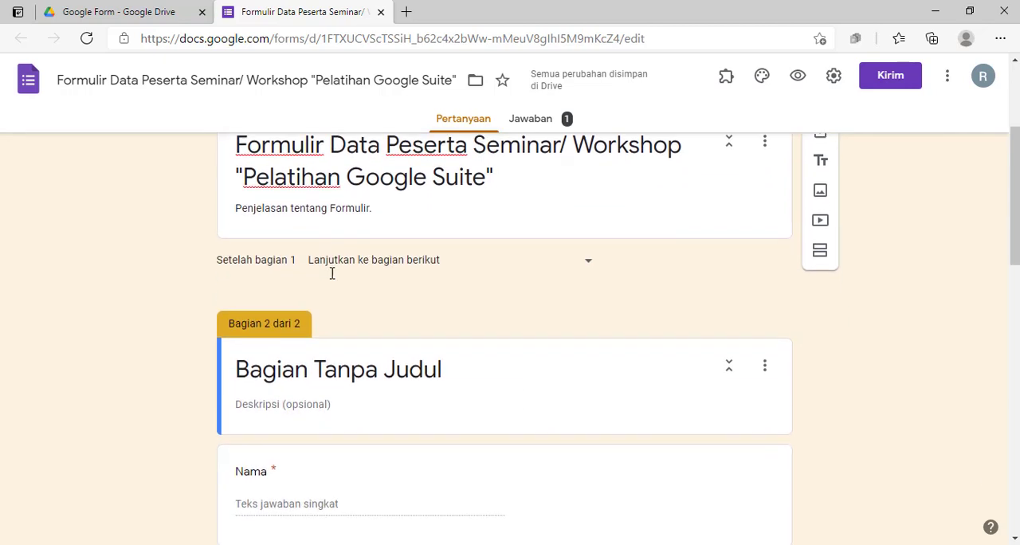
{"action": "scroll", "coordinate": [660, 305], "scroll_direction": "up", "scroll_amount": 1}
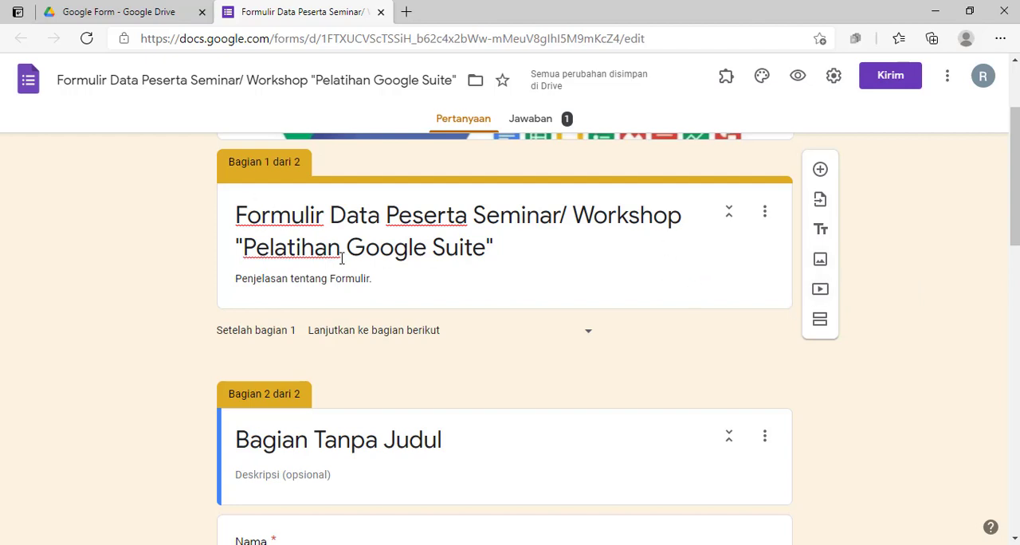
Replace the section 1 description with text beginning "Pelatihan ini adalah tentang"
{"action": "left_click", "coordinate": [381, 280]}
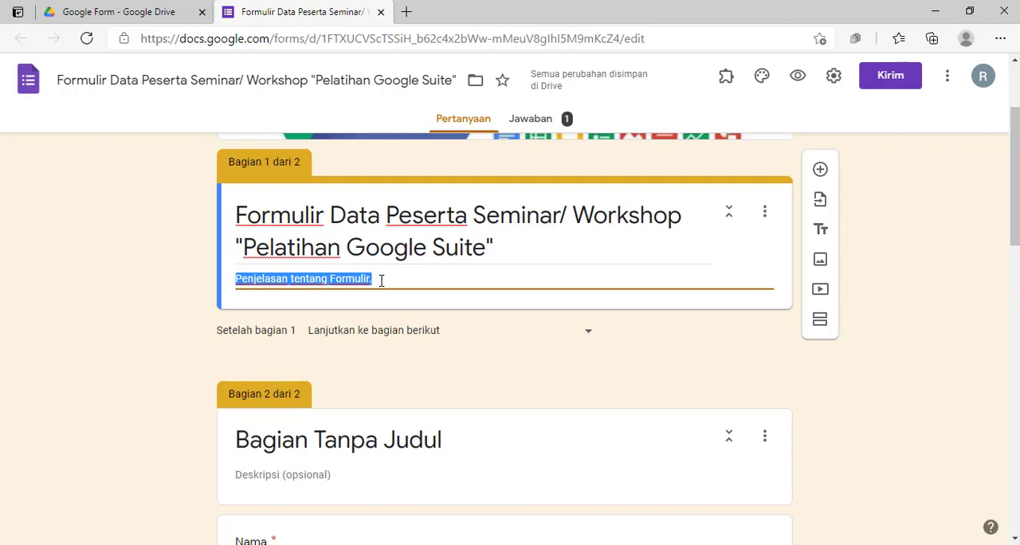
{"action": "left_click", "coordinate": [386, 281]}
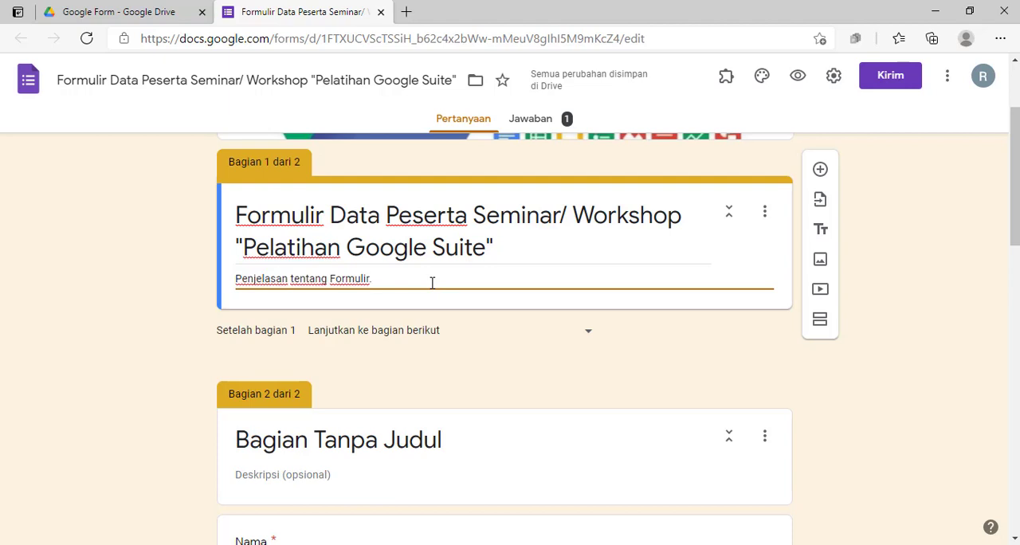
{"action": "key", "text": "BackSpace"}
{"action": "key", "text": "BackSpace"}
{"action": "key", "text": "BackSpace"}
{"action": "key", "text": "BackSpace"}
{"action": "key", "text": "BackSpace"}
{"action": "key", "text": "BackSpace"}
{"action": "key", "text": "BackSpace"}
{"action": "key", "text": "BackSpace"}
{"action": "key", "text": "BackSpace"}
{"action": "key", "text": "BackSpace"}
{"action": "key", "text": "BackSpace"}
{"action": "key", "text": "BackSpace"}
{"action": "key", "text": "BackSpace"}
{"action": "key", "text": "BackSpace"}
{"action": "key", "text": "BackSpace"}
{"action": "key", "text": "BackSpace"}
{"action": "key", "text": "BackSpace"}
{"action": "key", "text": "BackSpace"}
{"action": "key", "text": "BackSpace"}
{"action": "key", "text": "BackSpace"}
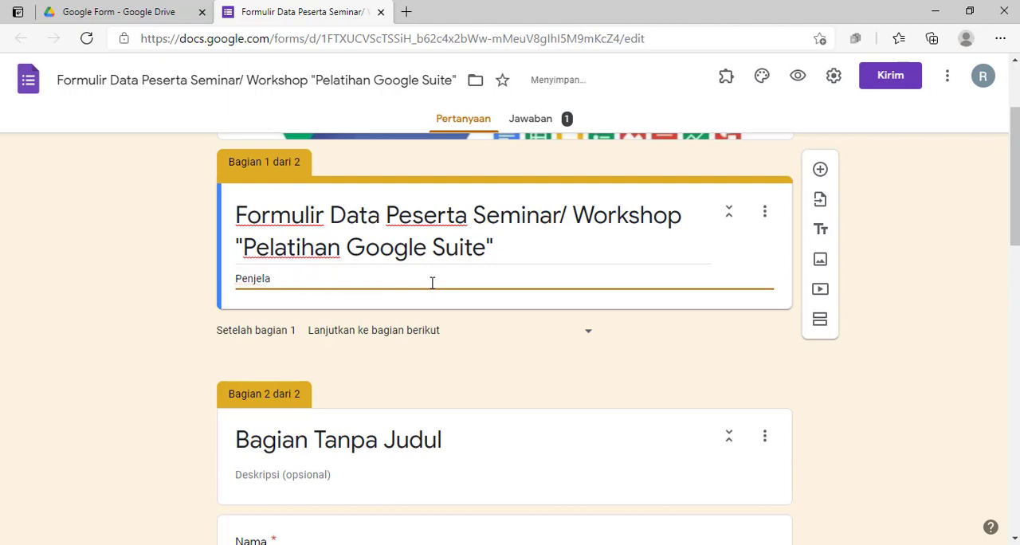
{"action": "key", "text": "BackSpace"}
{"action": "key", "text": "BackSpace"}
{"action": "key", "text": "BackSpace"}
{"action": "key", "text": "BackSpace"}
{"action": "key", "text": "BackSpace"}
{"action": "type", "text": "latihan ini dadalah tentang "}
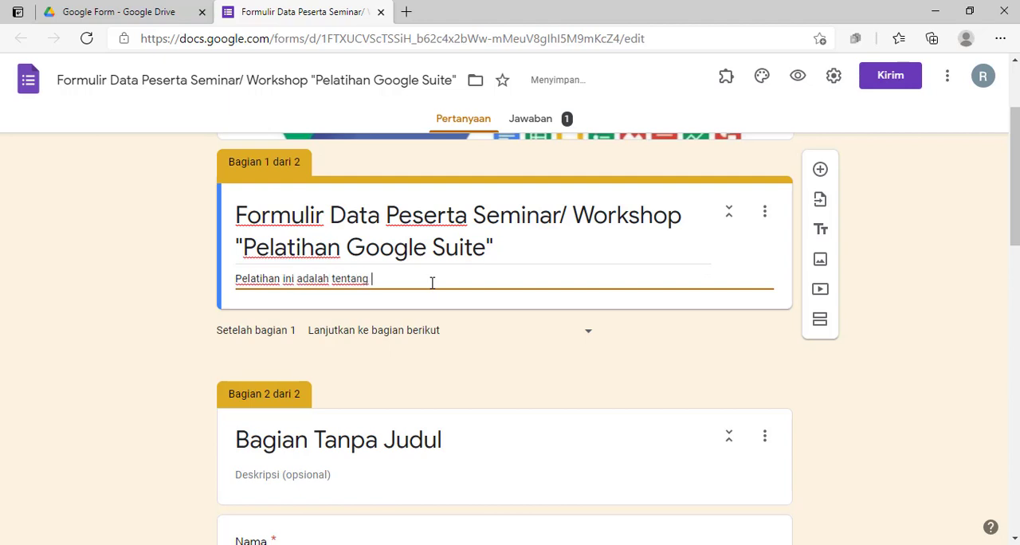
{"action": "type", "text": "penguna"}
Continue the section 1 description with "penggunaan Google Suite"
{"action": "key", "text": "BackSpace"}
{"action": "key", "text": "BackSpace"}
{"action": "key", "text": "BackSpace"}
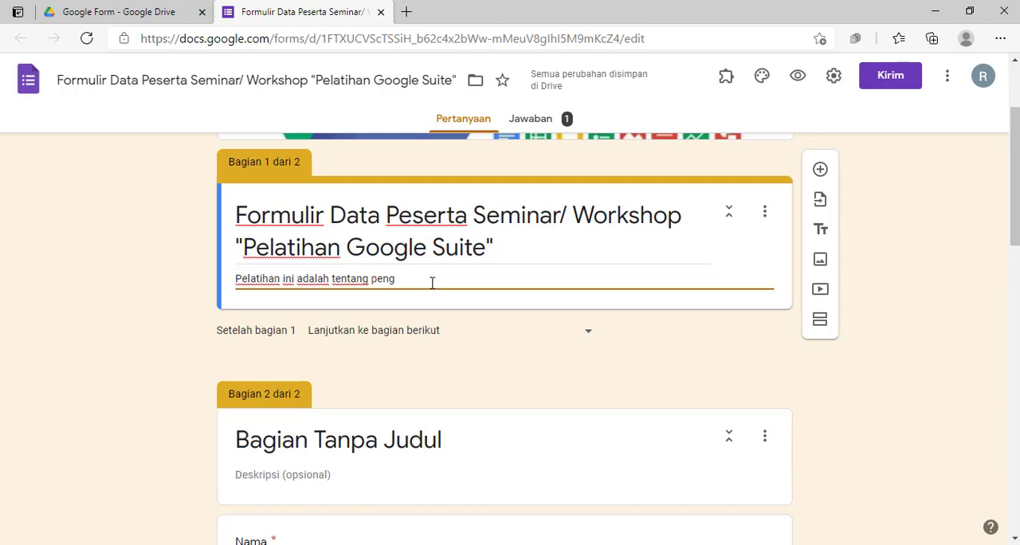
{"action": "type", "text": "gunaam"}
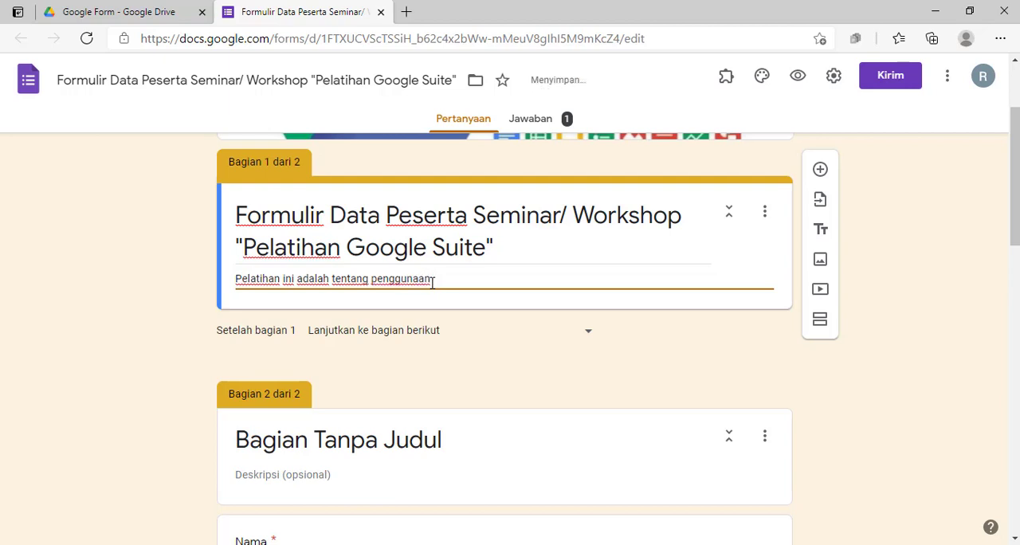
{"action": "type", "text": "Google Suite"}
{"action": "type", "text": ". Silhakan"}
{"action": "type", "text": " ten"}
Add the sentence "Silahkan lengkapi data pada form yang disediakan" to the section 1 description
{"action": "key", "text": "BackSpace"}
{"action": "key", "text": "BackSpace"}
{"action": "key", "text": "BackSpace"}
{"action": "key", "text": "BackSpace"}
{"action": "key", "text": "BackSpace"}
{"action": "key", "text": "BackSpace"}
{"action": "key", "text": "BackSpace"}
{"action": "key", "text": "BackSpace"}
{"action": "key", "text": "BackSpace"}
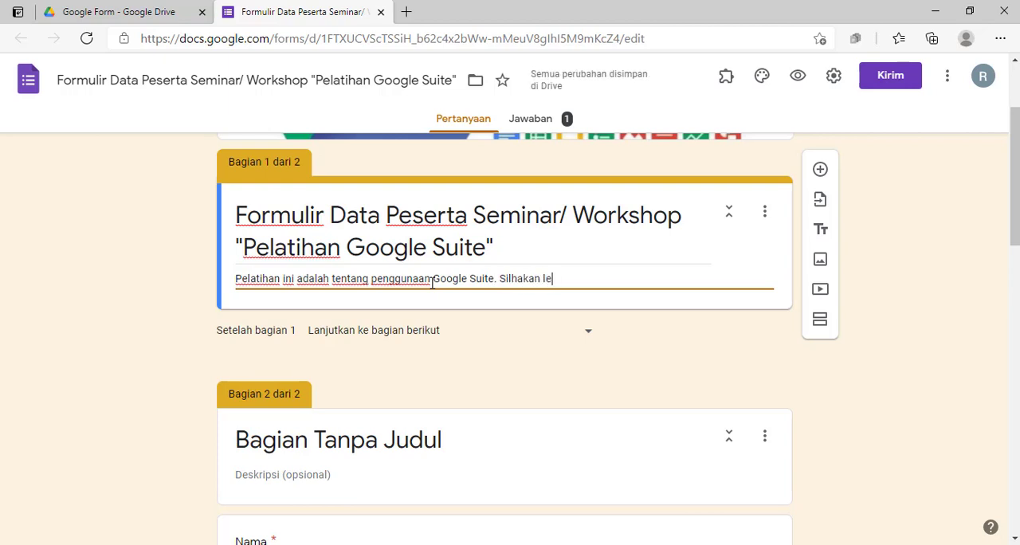
{"action": "type", "text": "ah"}
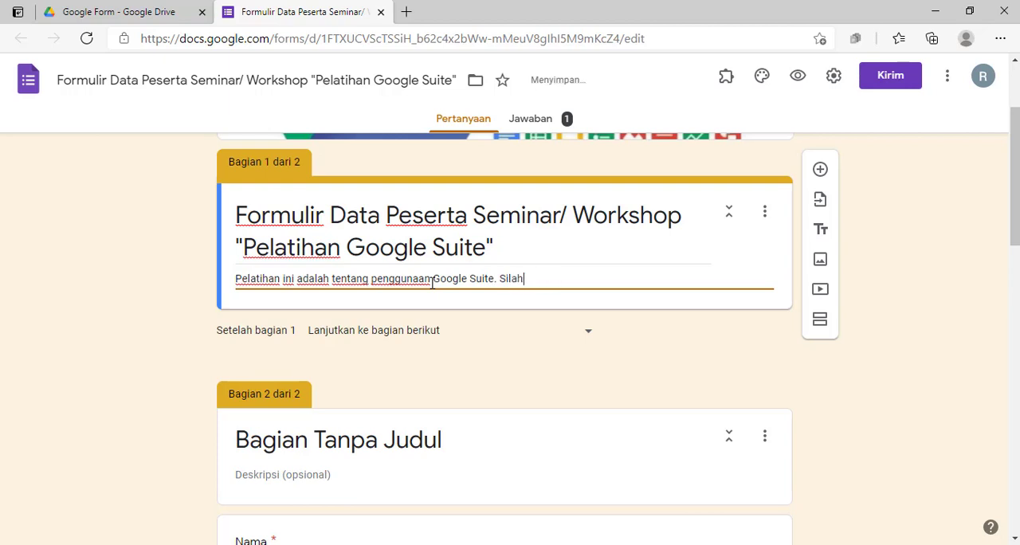
{"action": "type", "text": "kan lengkapi data pada "}
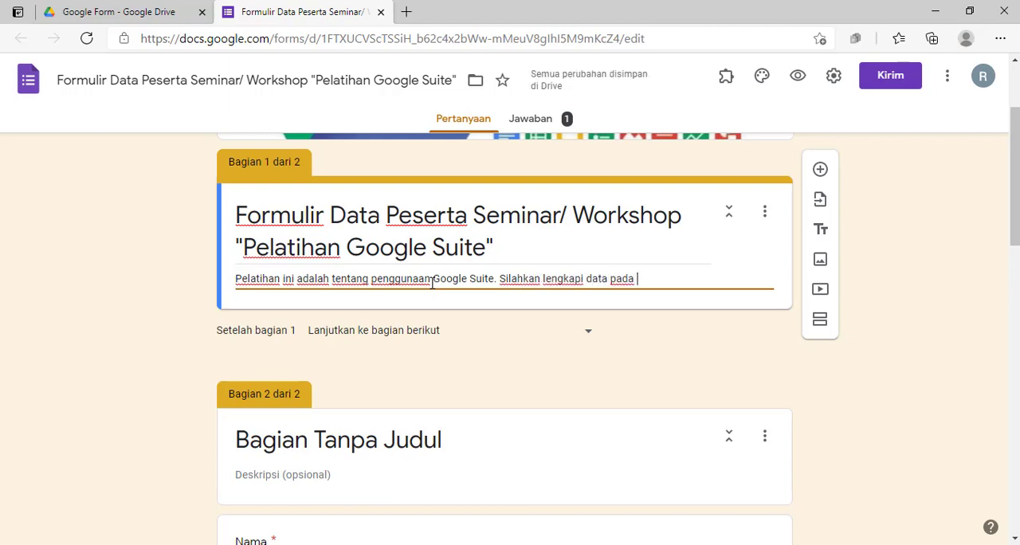
{"action": "type", "text": "form yang disedia"}
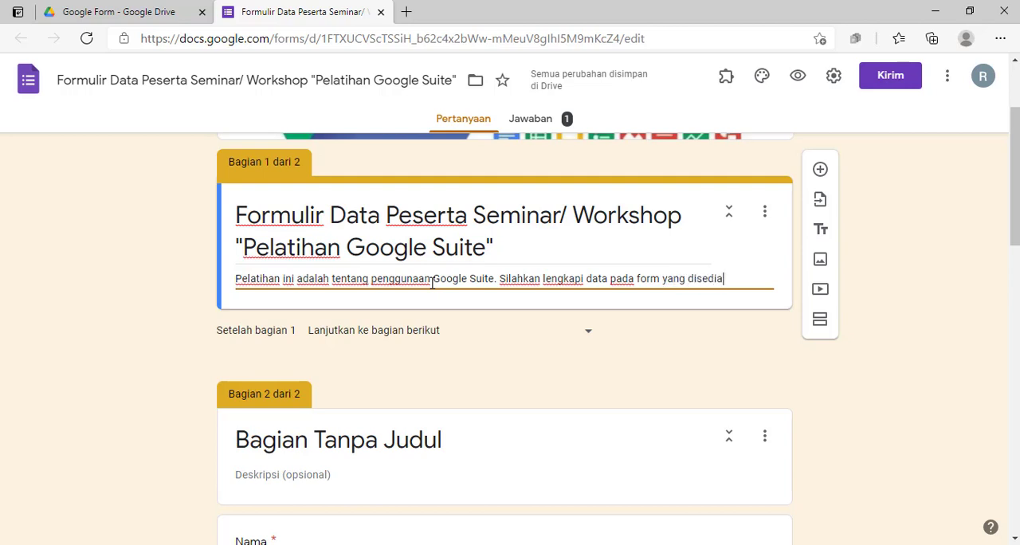
{"action": "type", "text": "kan atau dengan m"}
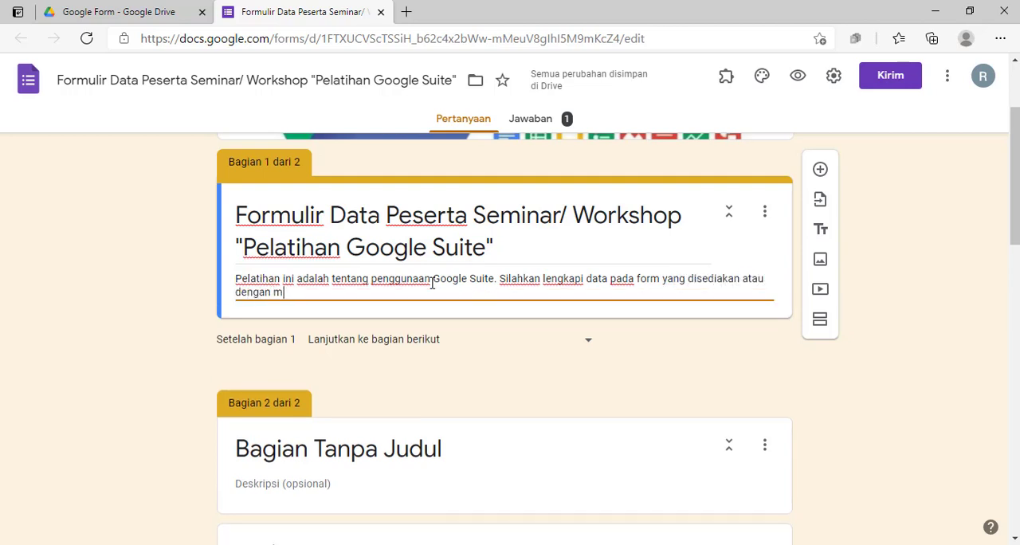
{"action": "type", "text": "enge"}
Finish the section 1 description with "atau dengan menekan tombol "next" atau "berikutnya"."
{"action": "key", "text": "BackSpace"}
{"action": "key", "text": "BackSpace"}
{"action": "type", "text": "ekan tombol"}
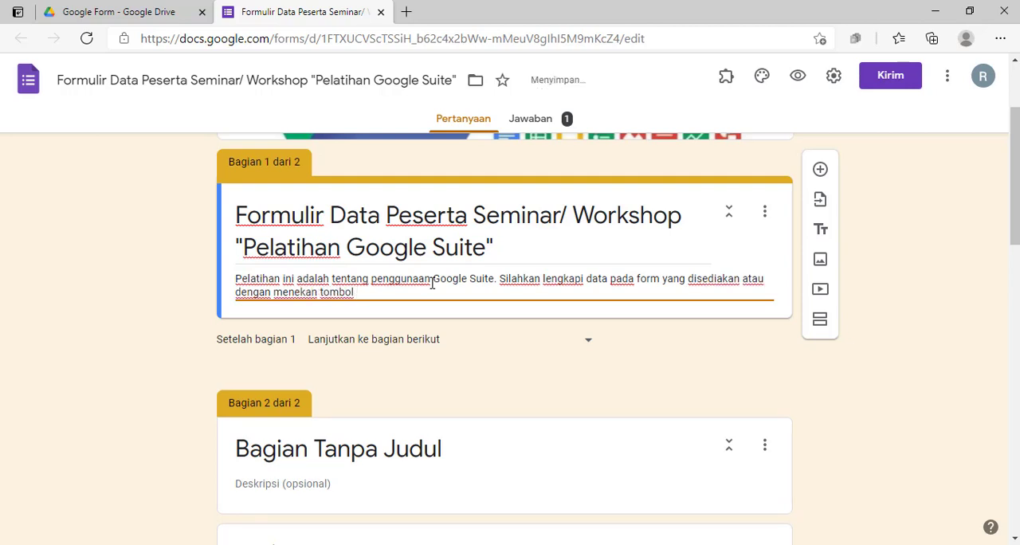
{"action": "type", "text": "t"}
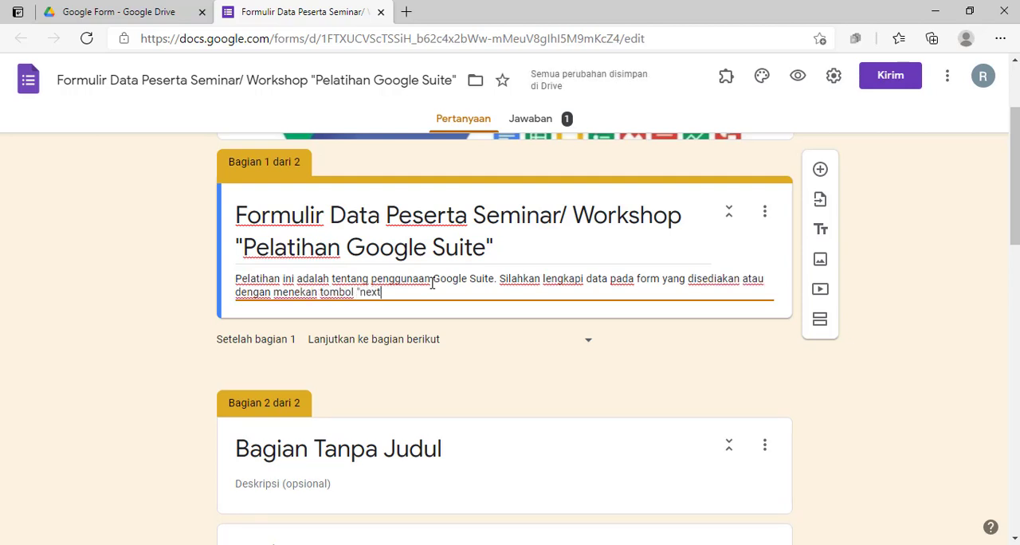
{"action": "type", "text": "\" atau \"be"}
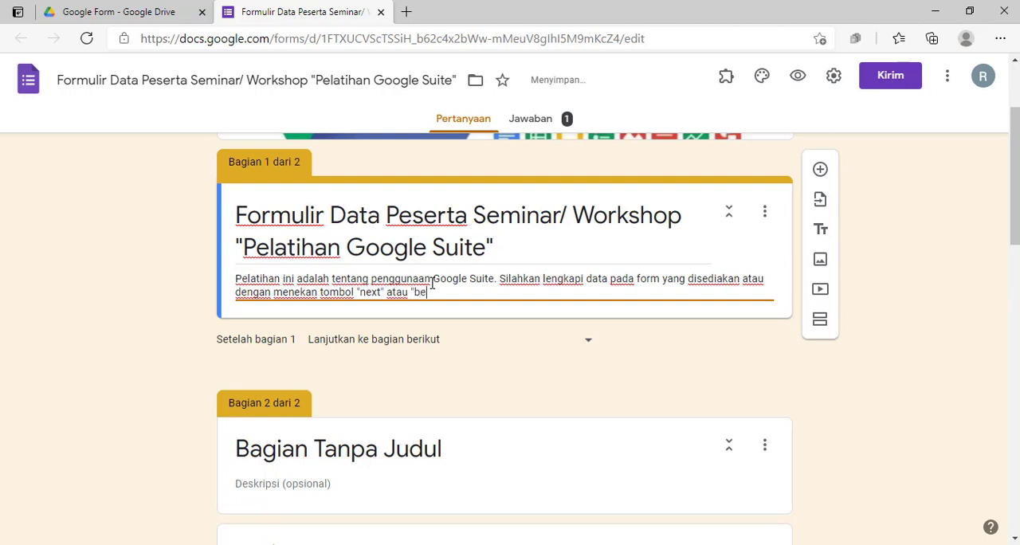
{"action": "type", "text": "rikutnya\"."}
{"action": "left_click", "coordinate": [740, 364]}
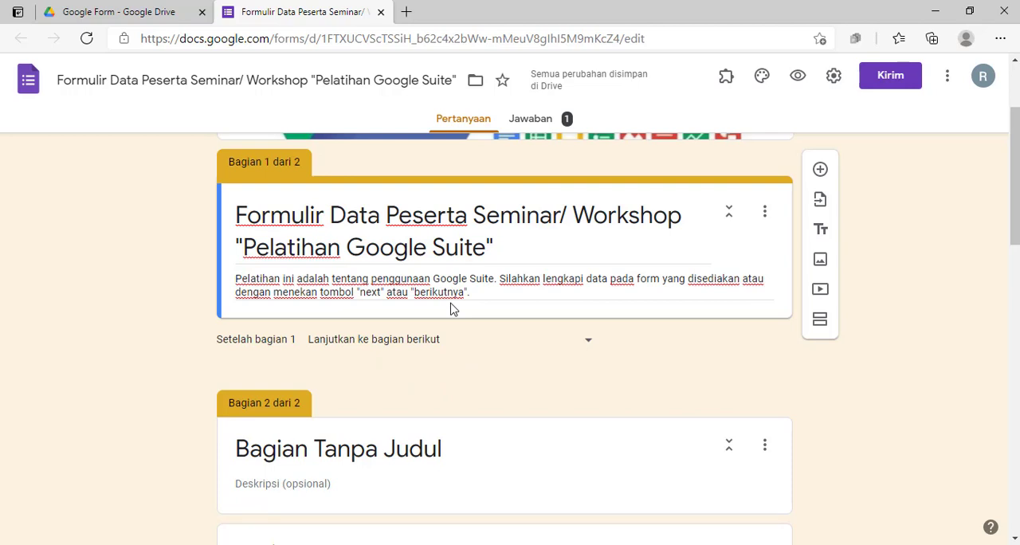
Review section 2 from its untitled header through its questions to the consent checkbox
{"action": "scroll", "coordinate": [451, 308], "scroll_direction": "down", "scroll_amount": 1}
{"action": "scroll", "coordinate": [451, 303], "scroll_direction": "up", "scroll_amount": 1}
{"action": "scroll", "coordinate": [451, 306], "scroll_direction": "down", "scroll_amount": 2}
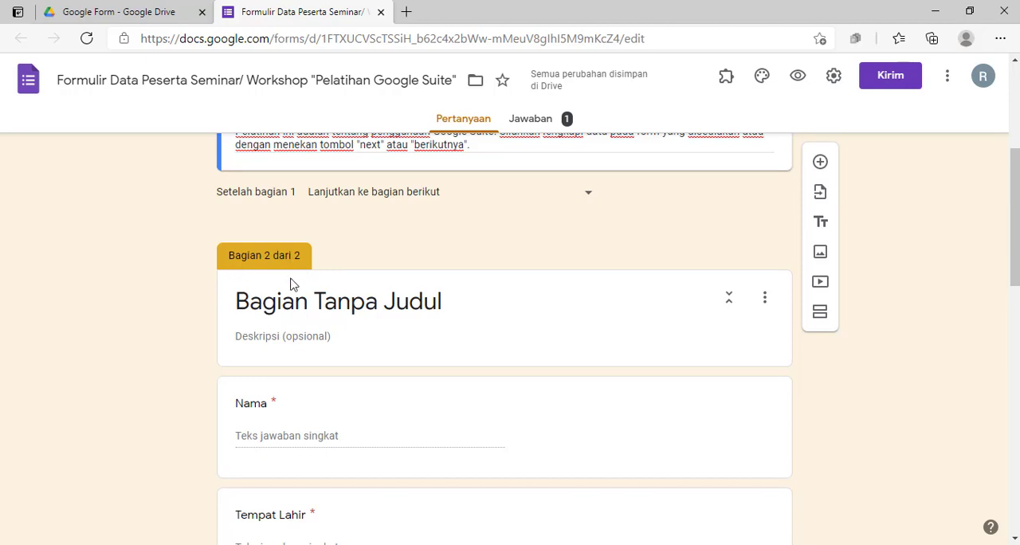
{"action": "scroll", "coordinate": [299, 305], "scroll_direction": "down", "scroll_amount": 1}
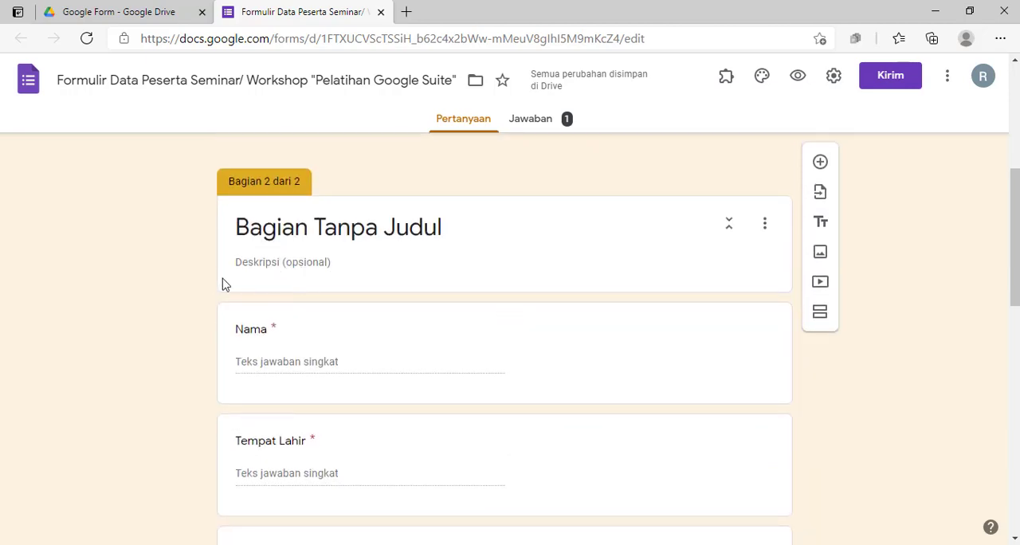
{"action": "scroll", "coordinate": [213, 285], "scroll_direction": "down", "scroll_amount": 4}
{"action": "scroll", "coordinate": [214, 286], "scroll_direction": "down", "scroll_amount": 8}
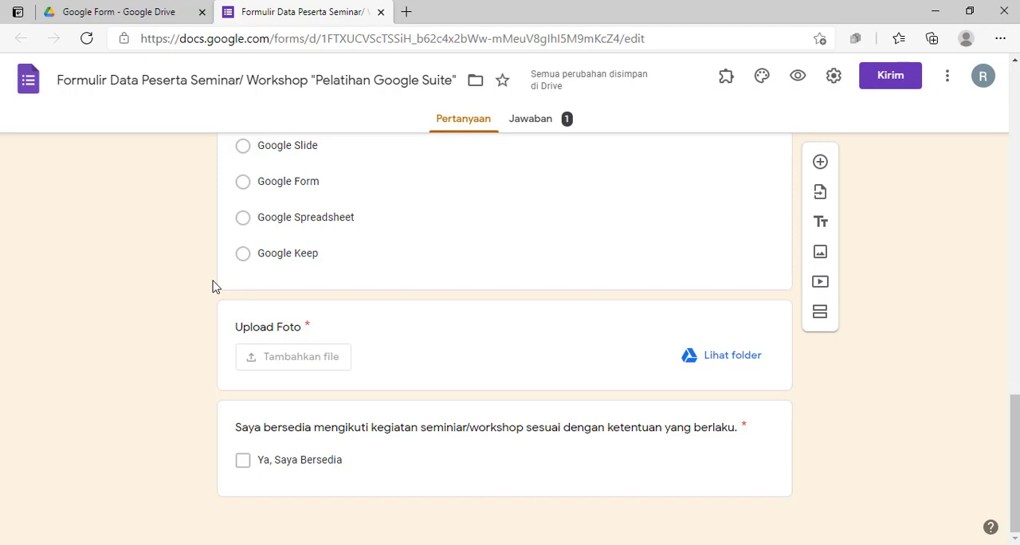
{"action": "scroll", "coordinate": [292, 281], "scroll_direction": "up", "scroll_amount": 12}
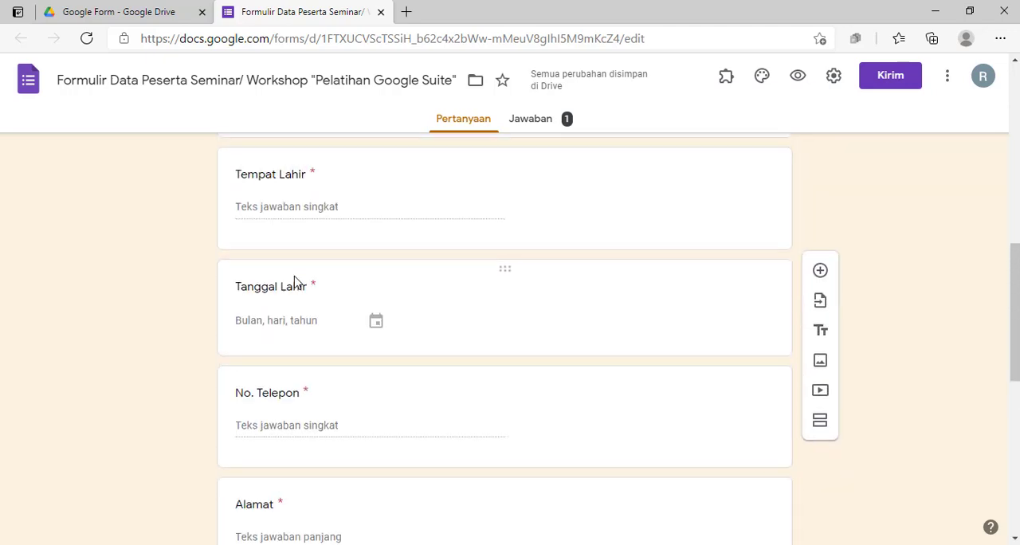
{"action": "scroll", "coordinate": [294, 281], "scroll_direction": "up", "scroll_amount": 1}
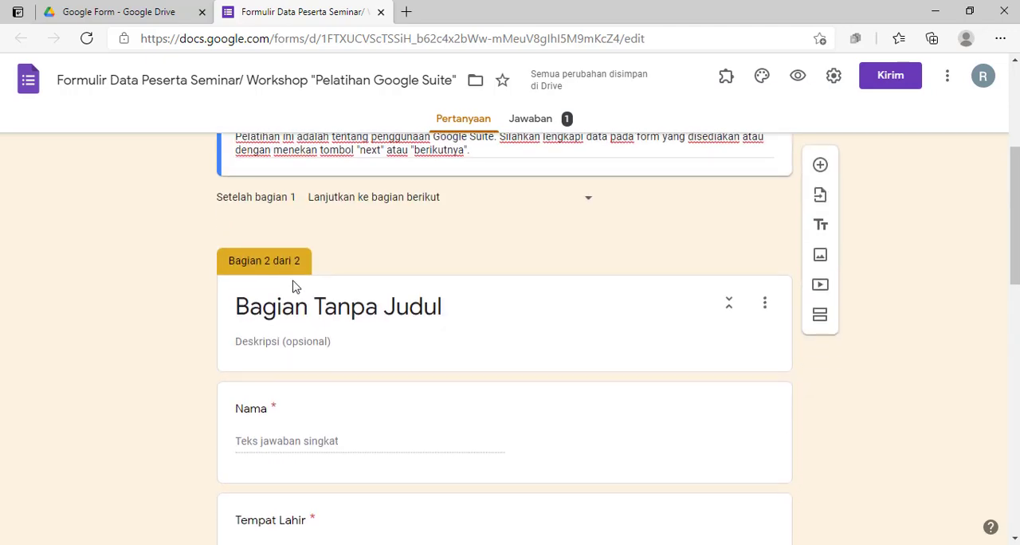
Set the section 2 title to "Data Diri Peserta"
{"action": "left_click", "coordinate": [329, 307]}
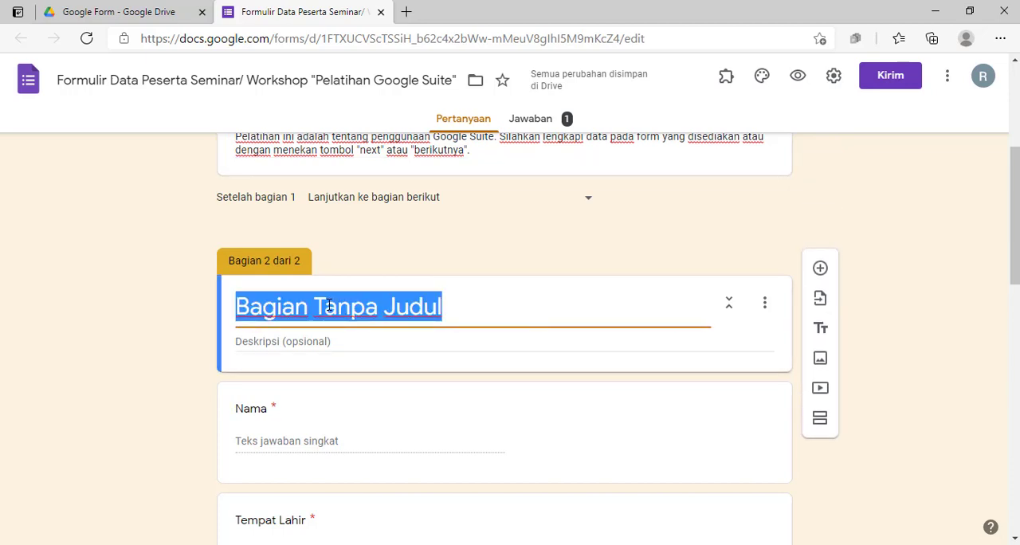
{"action": "type", "text": "Data"}
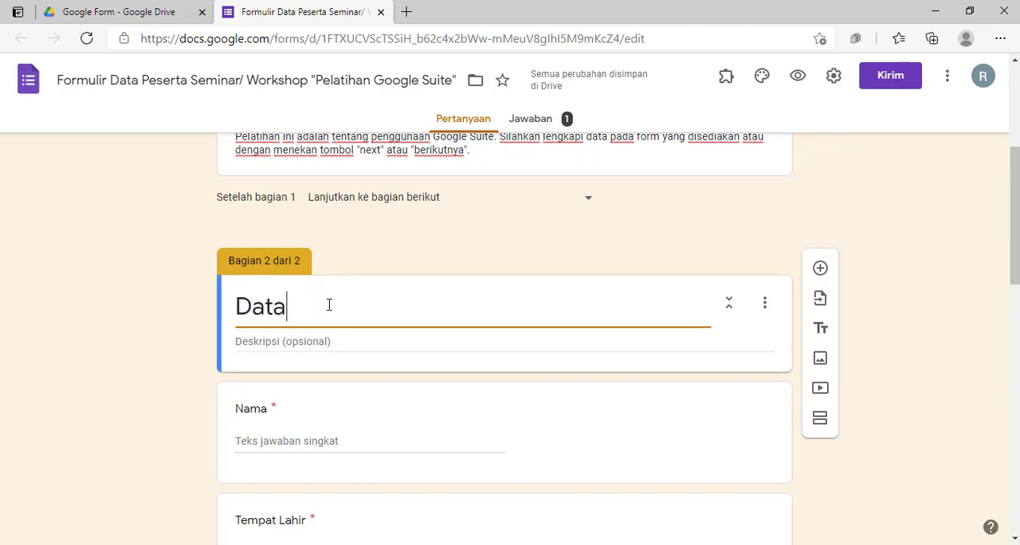
{"action": "type", "text": " DiriPeserta"}
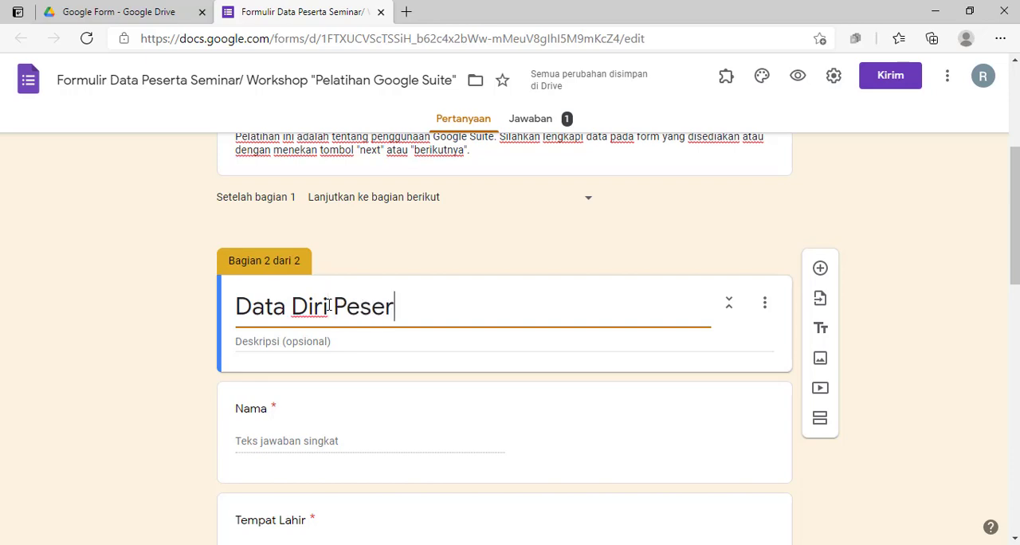
{"action": "key", "text": "BackSpace"}
{"action": "type", "text": "ta"}
{"action": "left_click", "coordinate": [329, 306]}
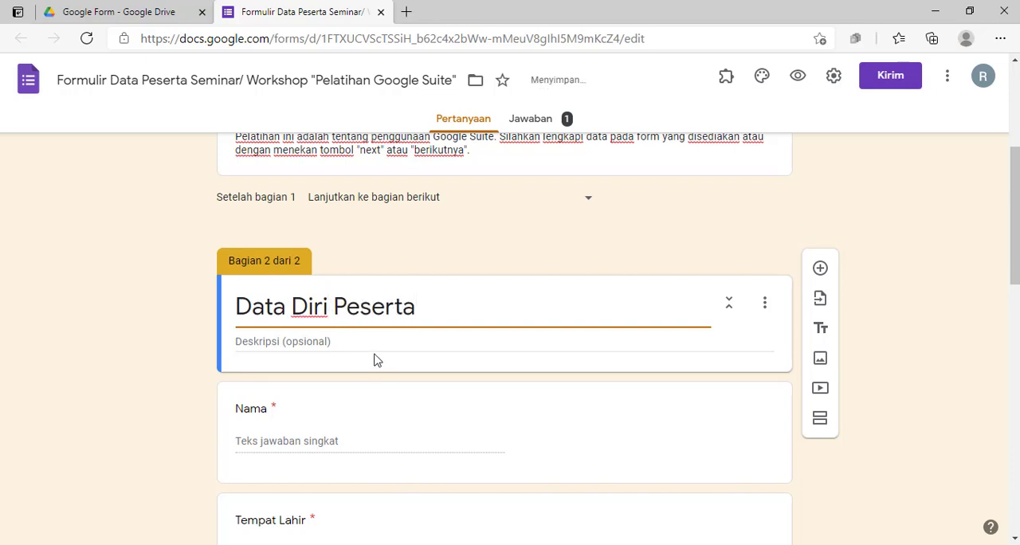
Enter "Lengkapi data diri anda dengan data yang sebenarnya." as the section 2 description
{"action": "left_click", "coordinate": [375, 342]}
{"action": "type", "text": "Lengk"}
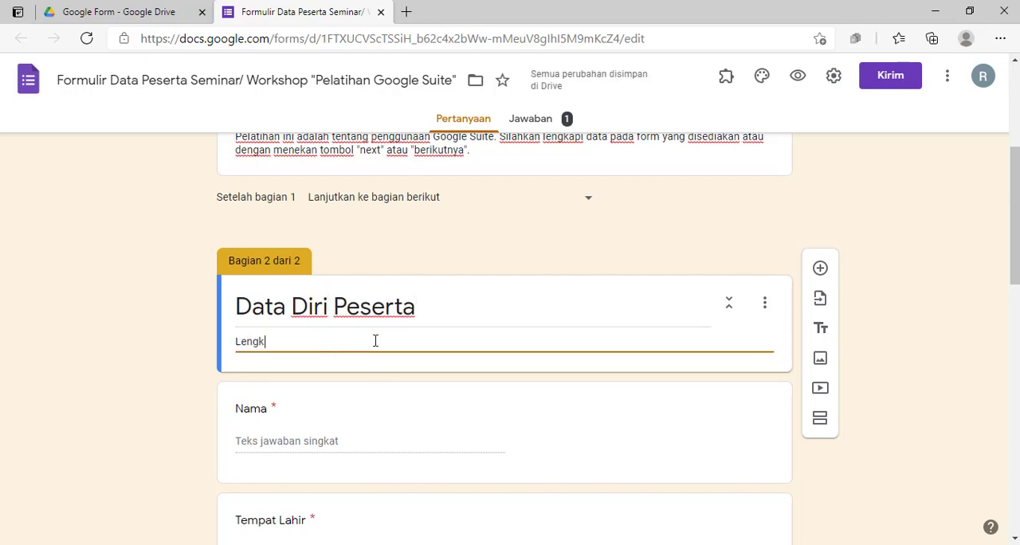
{"action": "type", "text": "api data d"}
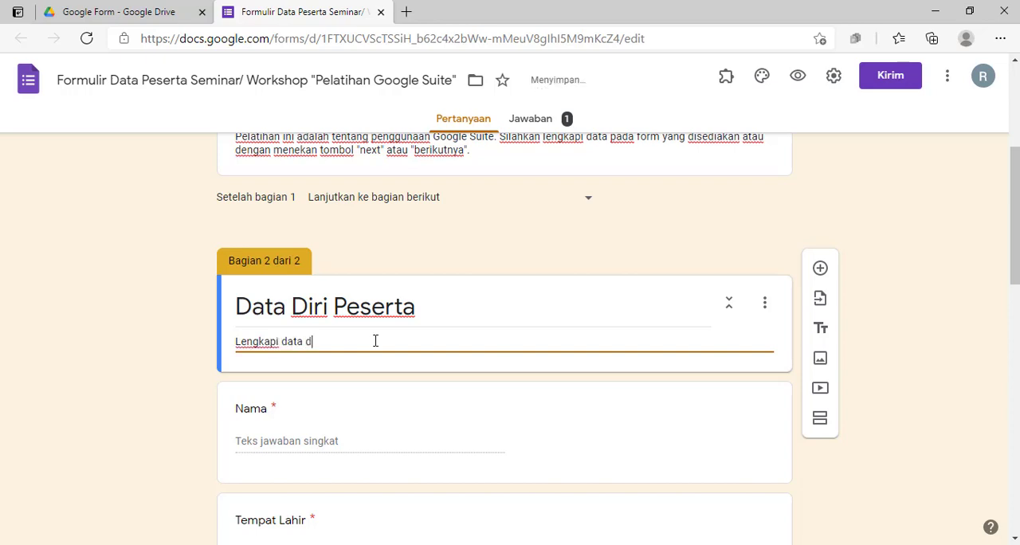
{"action": "type", "text": "riri anda degan"}
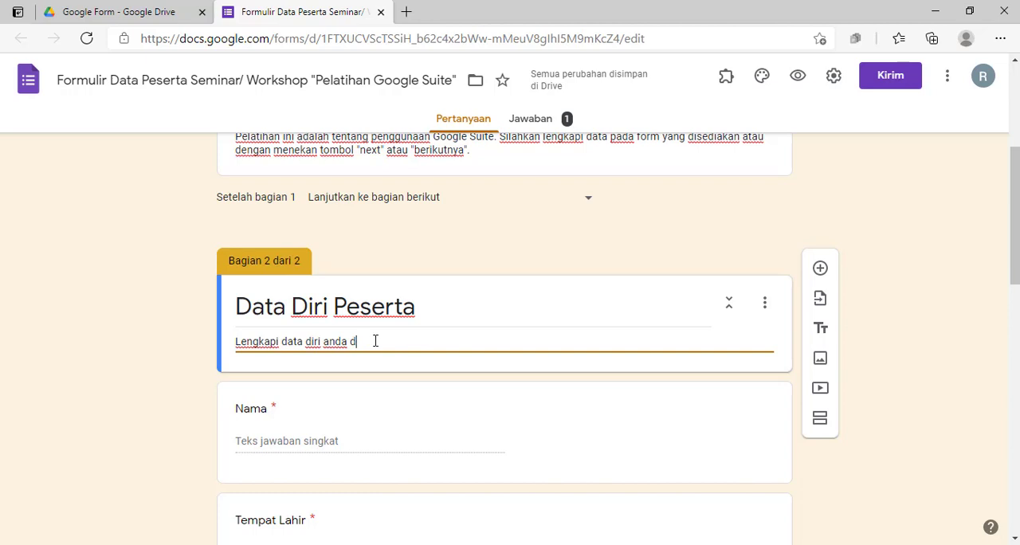
{"action": "type", "text": "engan data yaang seb"}
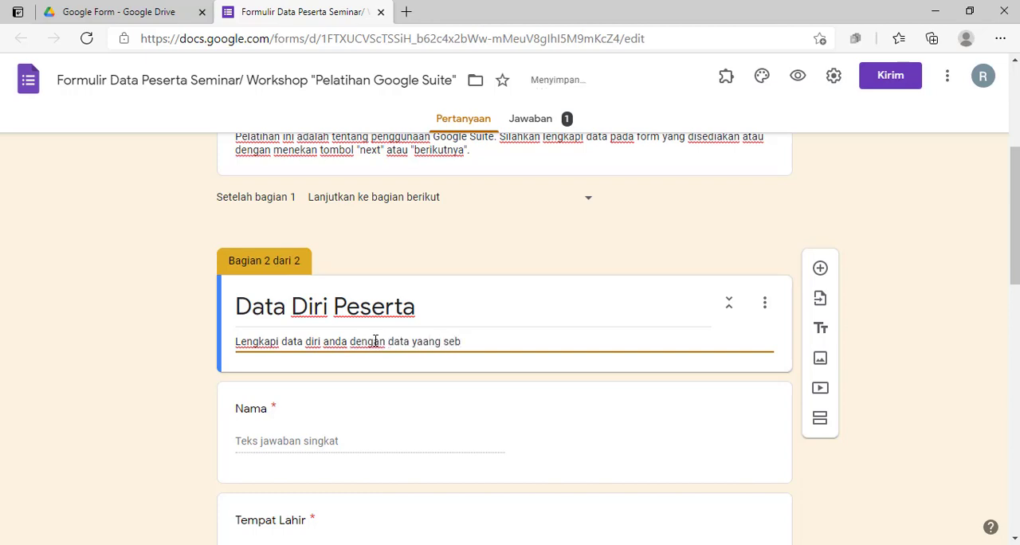
{"action": "key", "text": "BackSpace"}
{"action": "key", "text": "BackSpace"}
{"action": "key", "text": "BackSpace"}
{"action": "key", "text": "BackSpace"}
{"action": "key", "text": "BackSpace"}
{"action": "type", "text": "ng sebenar"}
{"action": "left_click", "coordinate": [133, 352]}
Add a new section after the "Saya bersedia mengikuti kegiatan" consent question at the end of the form
{"action": "scroll", "coordinate": [129, 351], "scroll_direction": "down", "scroll_amount": 1}
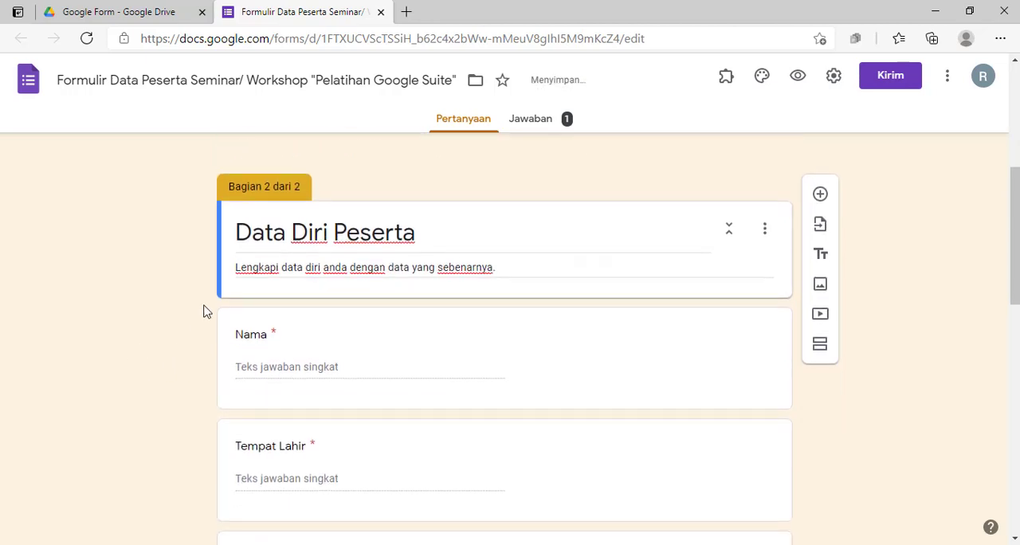
{"action": "scroll", "coordinate": [205, 308], "scroll_direction": "down", "scroll_amount": 2}
{"action": "scroll", "coordinate": [205, 311], "scroll_direction": "down", "scroll_amount": 5}
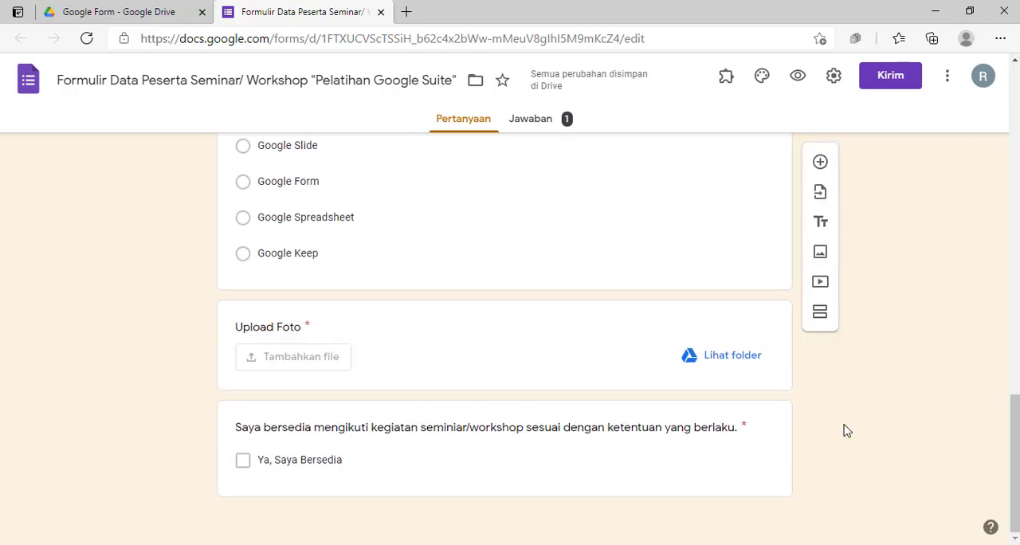
{"action": "left_click", "coordinate": [769, 479]}
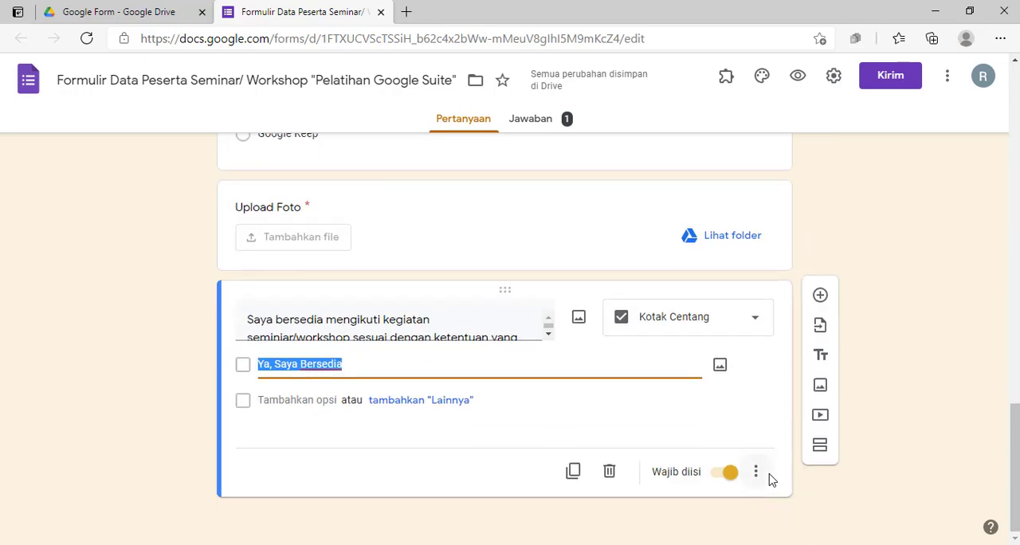
{"action": "left_click", "coordinate": [903, 393]}
{"action": "scroll", "coordinate": [854, 328], "scroll_direction": "up", "scroll_amount": 1}
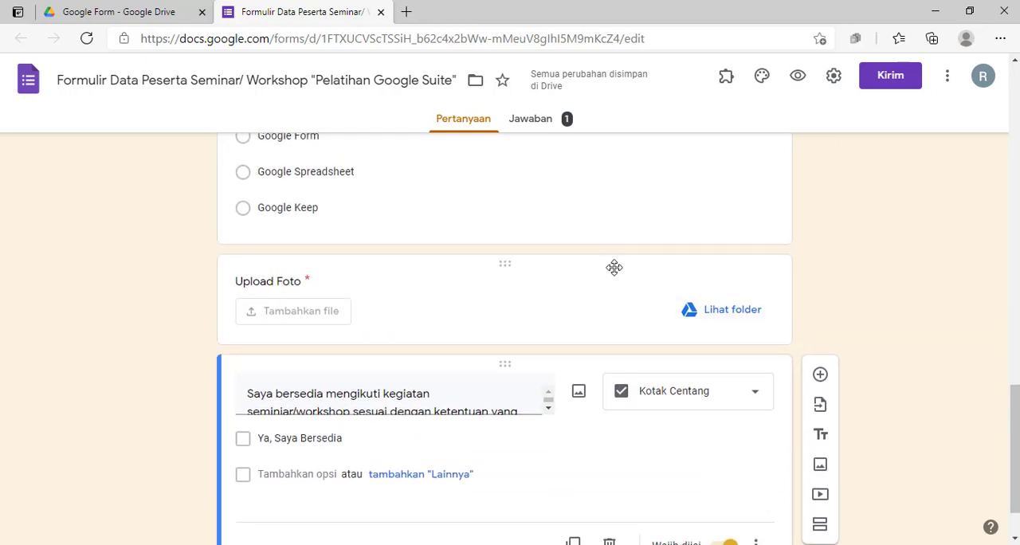
{"action": "scroll", "coordinate": [614, 267], "scroll_direction": "down", "scroll_amount": 1}
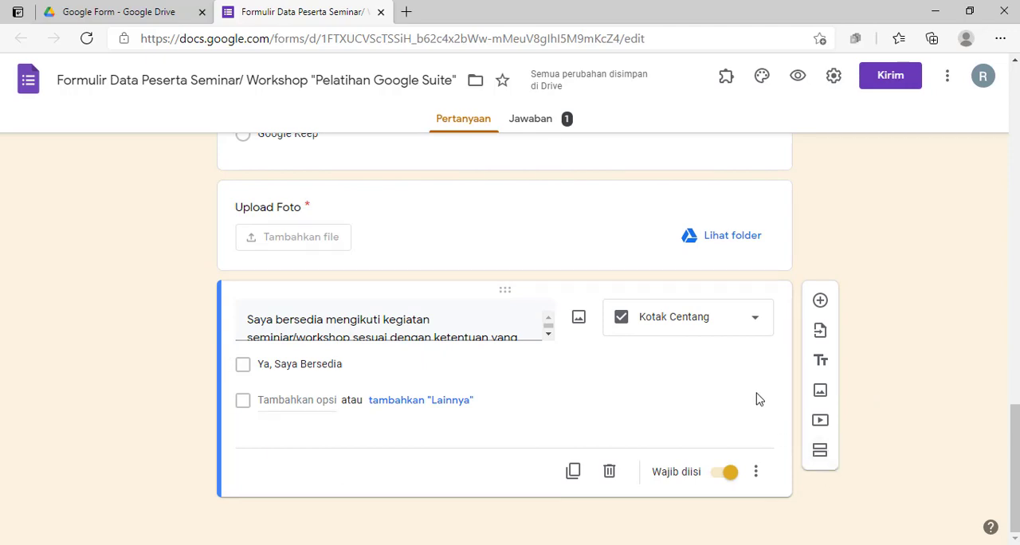
{"action": "left_click", "coordinate": [819, 452]}
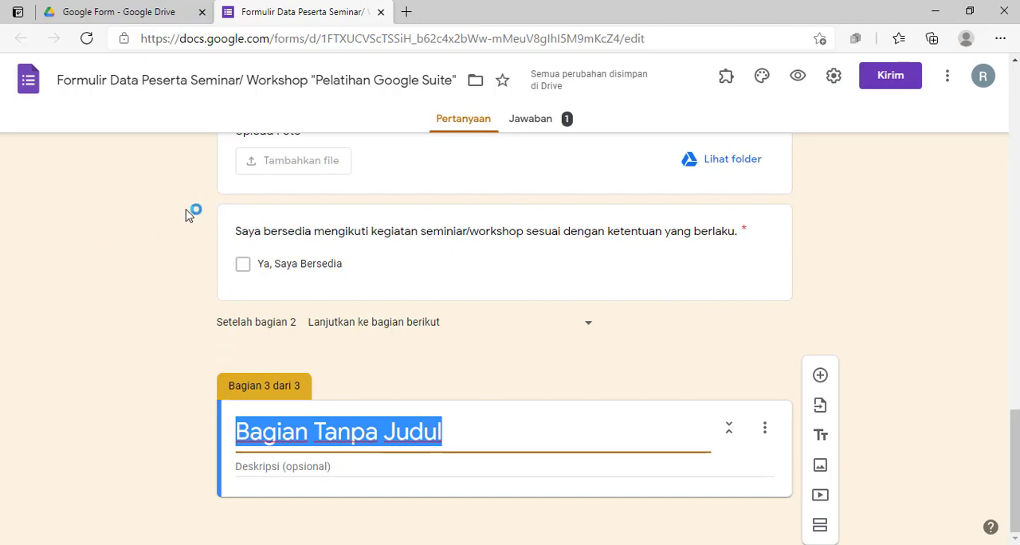
Move the "Saya bersedia mengikuti kegiatan" consent question out of section 2 and into section 3, beneath its header
{"action": "scroll", "coordinate": [264, 215], "scroll_direction": "up", "scroll_amount": 1}
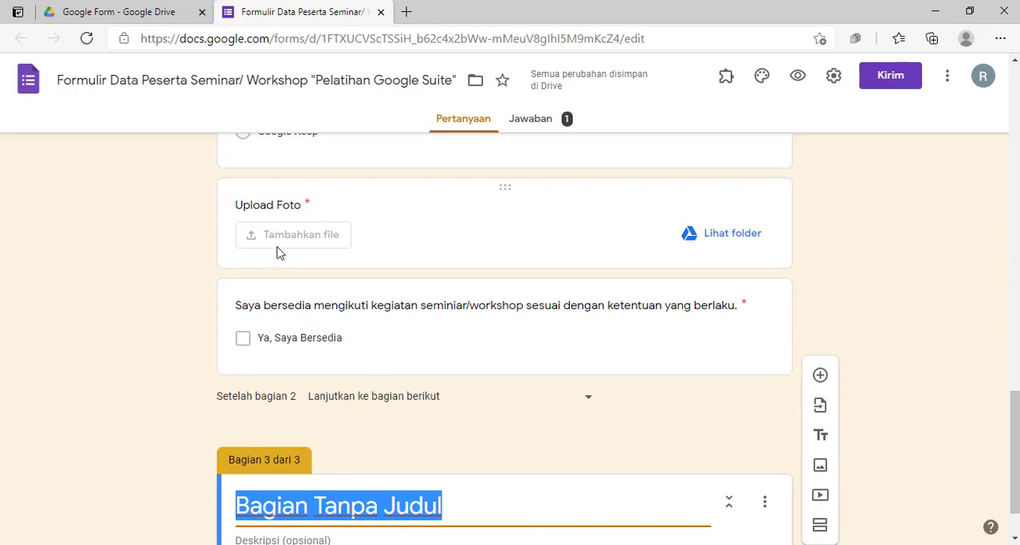
{"action": "scroll", "coordinate": [275, 217], "scroll_direction": "down", "scroll_amount": 1}
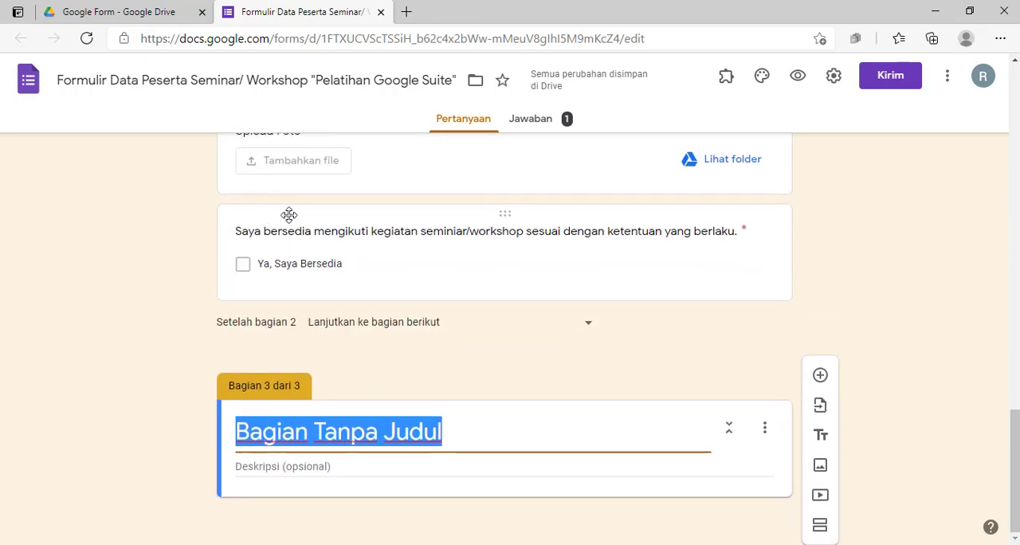
{"action": "left_click_drag", "start_coordinate": [288, 214], "coordinate": [282, 397]}
{"action": "left_click", "coordinate": [914, 252]}
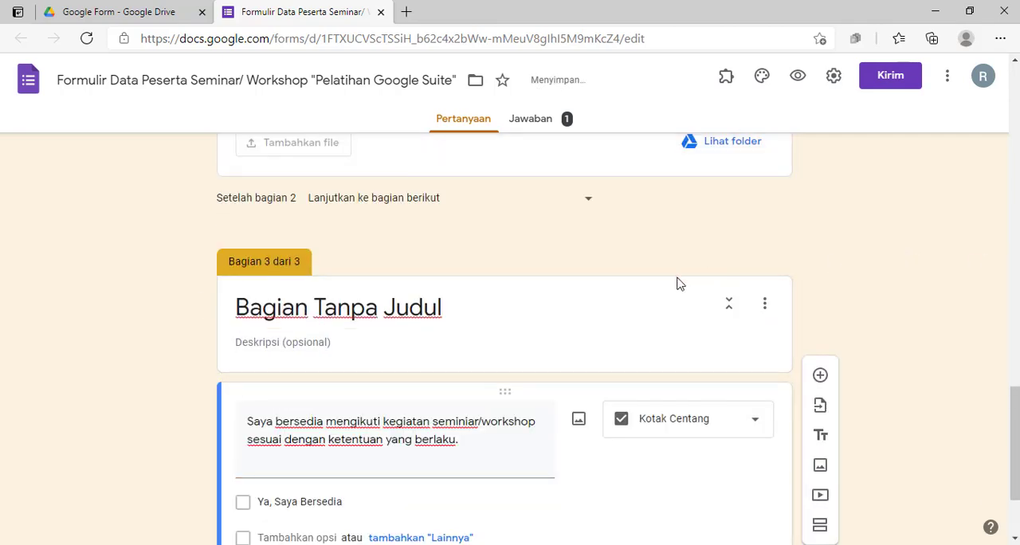
Set the section 3 title to "Konfirmasi Peserta"
{"action": "scroll", "coordinate": [494, 285], "scroll_direction": "down", "scroll_amount": 1}
{"action": "left_click", "coordinate": [366, 244]}
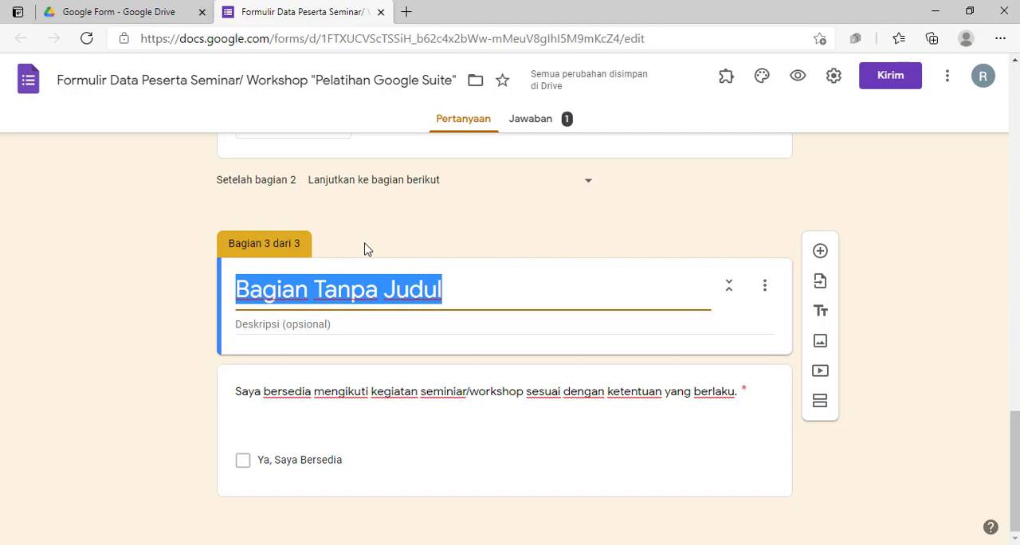
{"action": "type", "text": "KOnfi"}
{"action": "key", "text": "BackSpace"}
{"action": "key", "text": "BackSpace"}
{"action": "key", "text": "BackSpace"}
{"action": "key", "text": "BackSpace"}
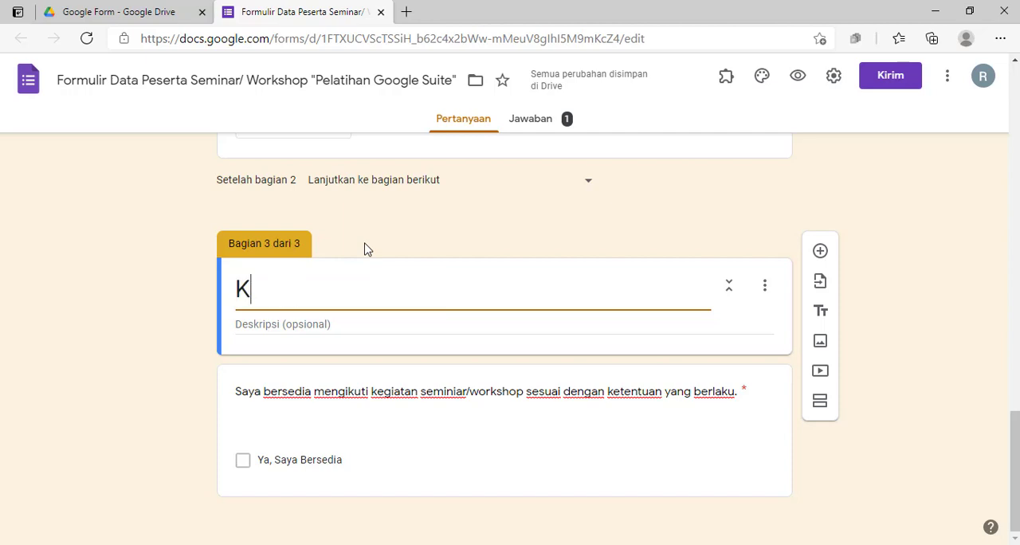
{"action": "type", "text": "nfi"}
{"action": "key", "text": "BackSpace"}
{"action": "type", "text": "onfirmasi "}
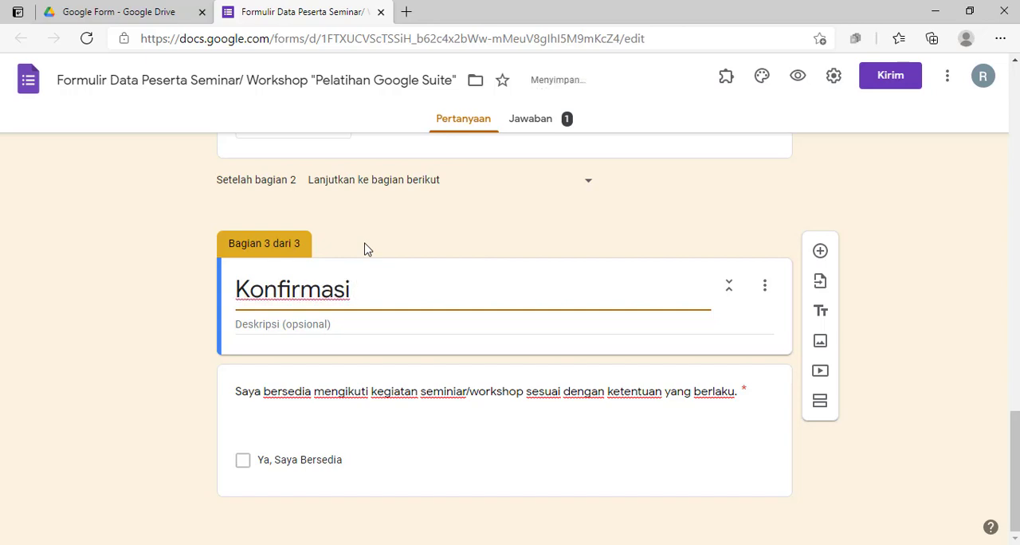
{"action": "type", "text": "Peserta"}
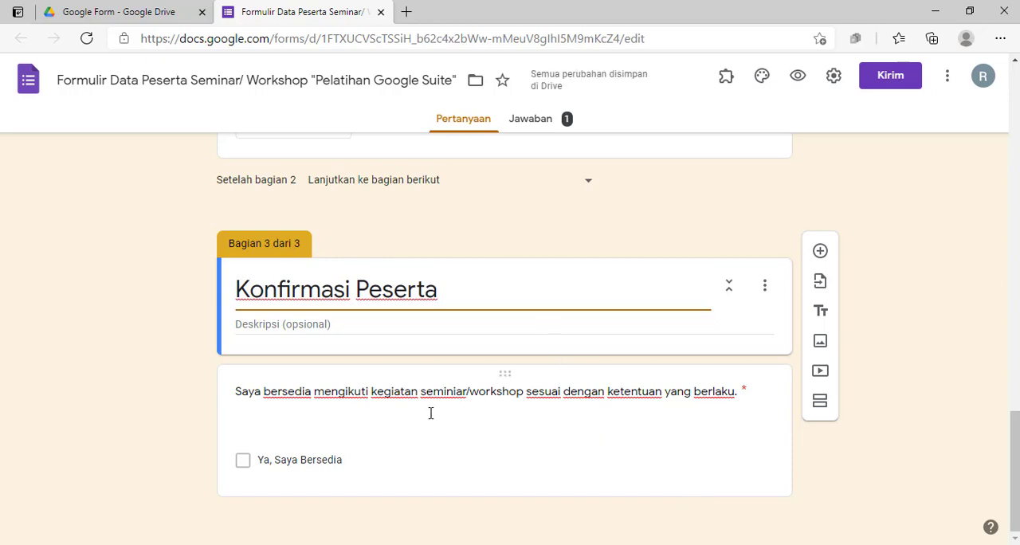
Enter "Centang pilihan dibawah ini untuk mengikuti pelatihan." as the section 3 description
{"action": "left_click", "coordinate": [337, 328]}
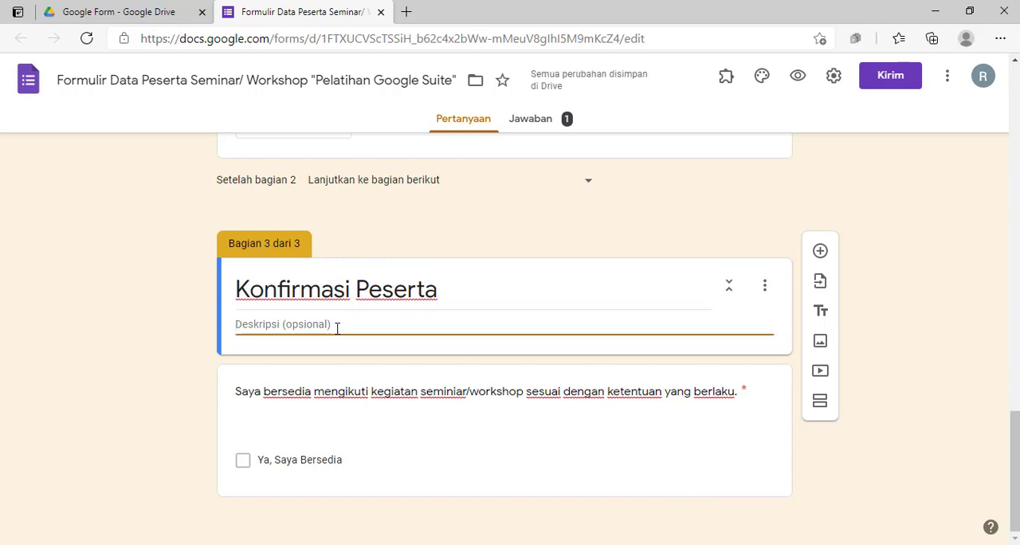
{"action": "type", "text": "Centang"}
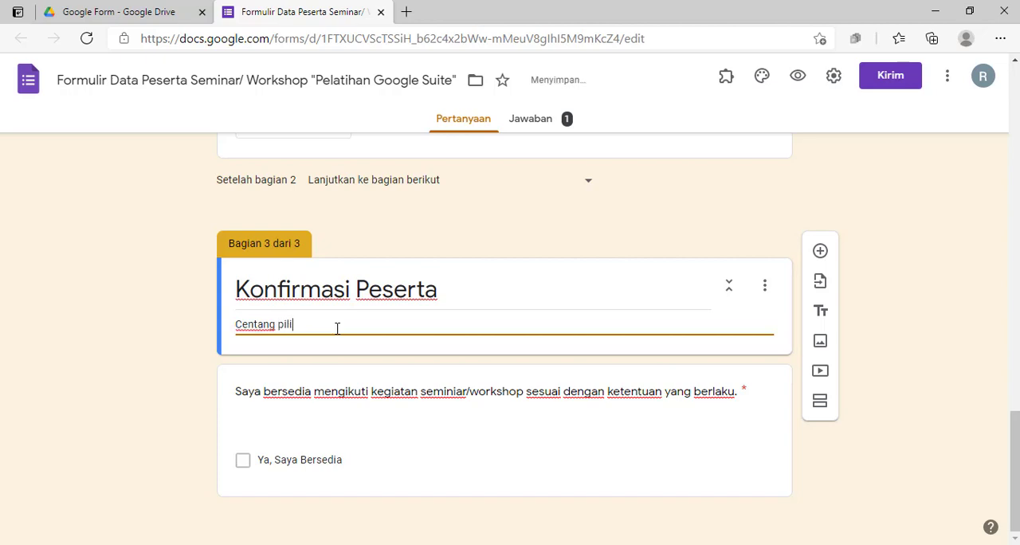
{"action": "type", "text": " pilihan dibawah ini untuk"}
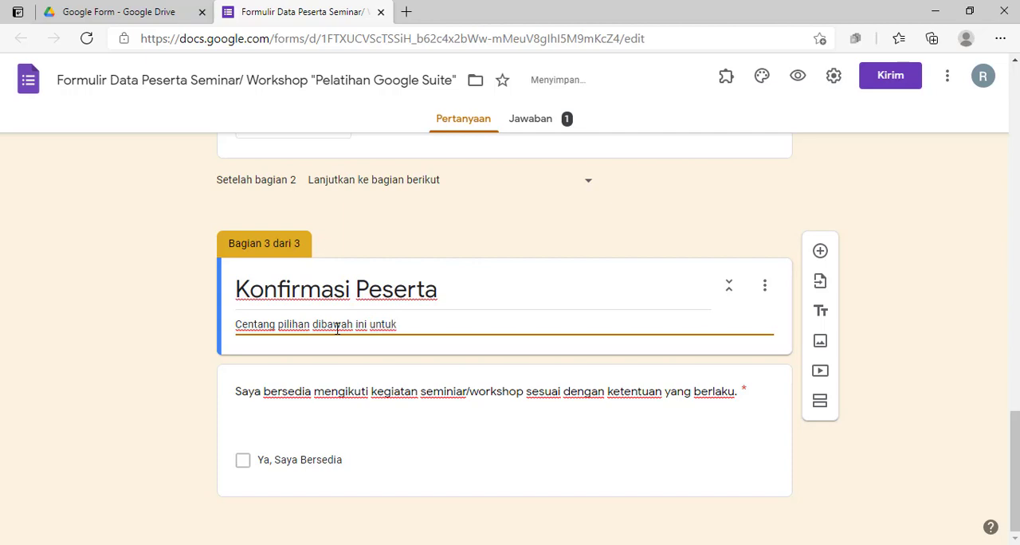
{"action": "type", "text": " mengikuti pelatihan."}
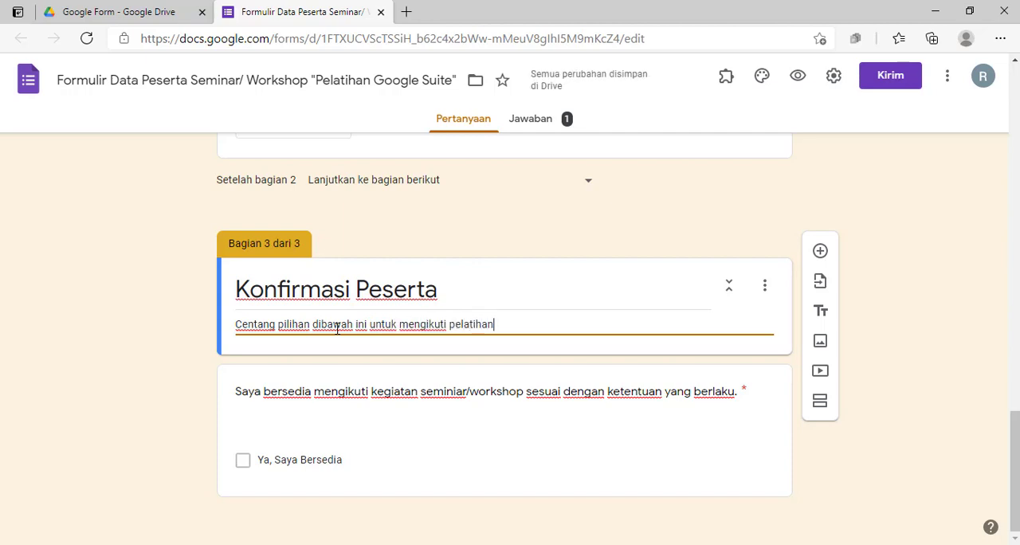
{"action": "left_click", "coordinate": [807, 499]}
Copy the form's shortened sharing link and close the send dialog
{"action": "scroll", "coordinate": [547, 365], "scroll_direction": "up", "scroll_amount": 10}
{"action": "scroll", "coordinate": [549, 365], "scroll_direction": "up", "scroll_amount": 15}
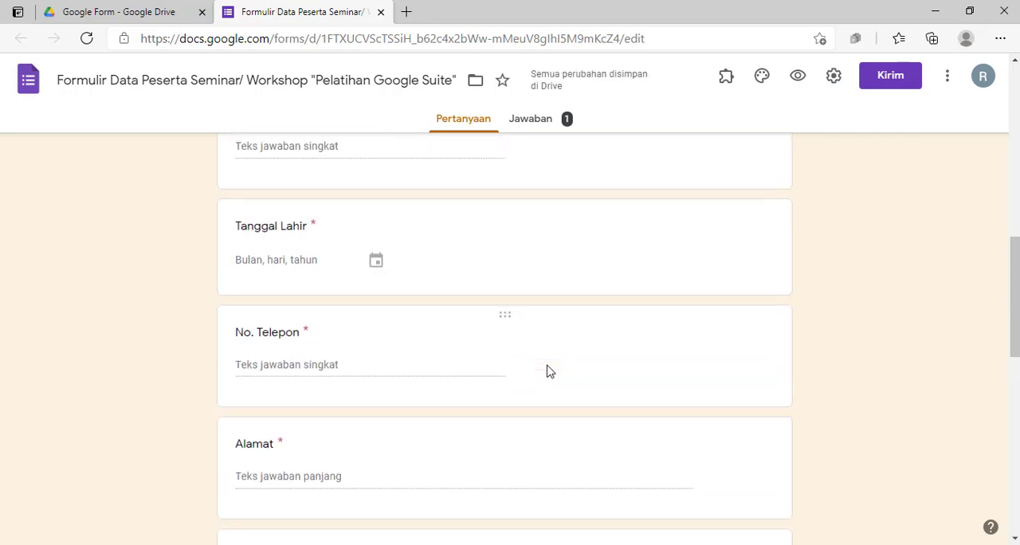
{"action": "scroll", "coordinate": [335, 323], "scroll_direction": "down", "scroll_amount": 20}
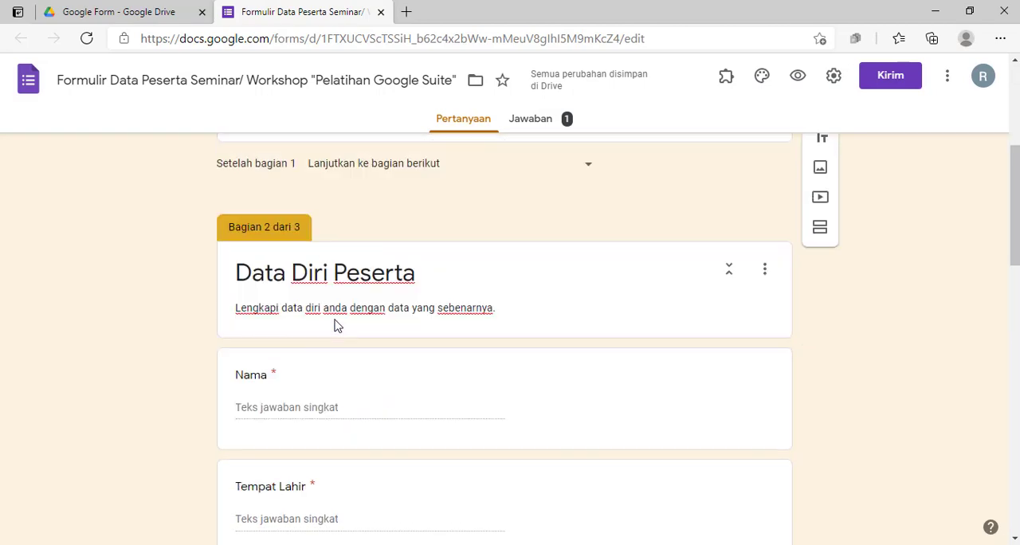
{"action": "left_click", "coordinate": [336, 325]}
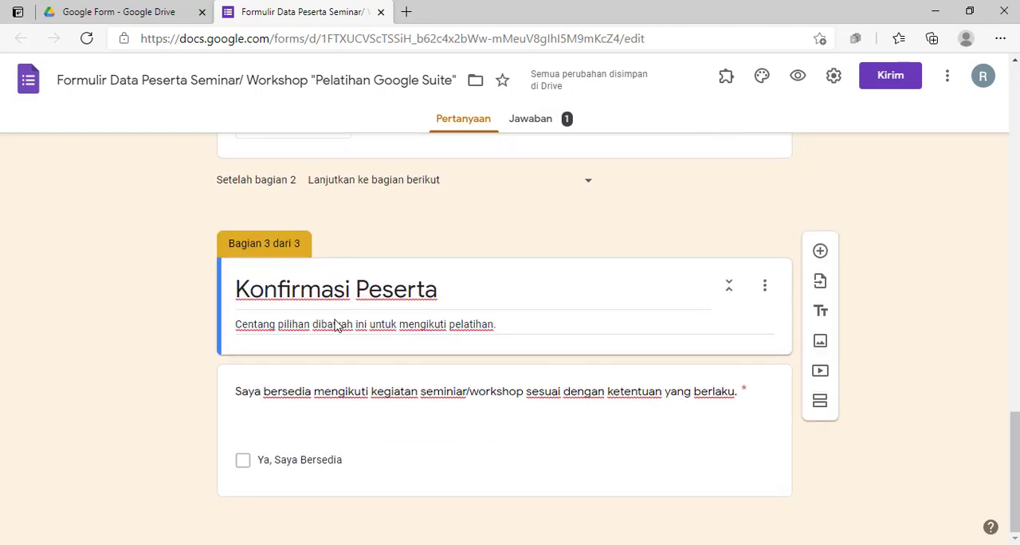
{"action": "scroll", "coordinate": [335, 324], "scroll_direction": "up", "scroll_amount": 20}
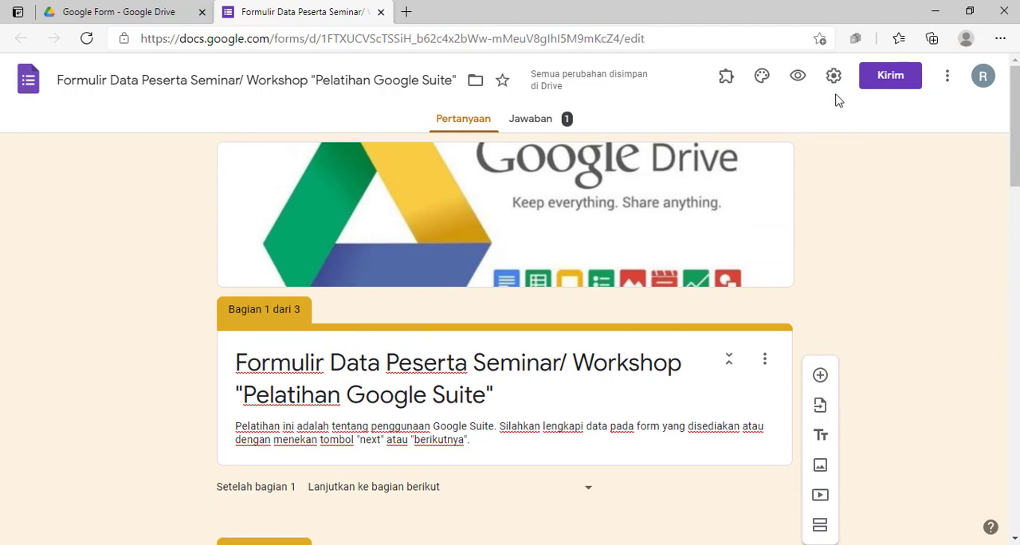
{"action": "left_click", "coordinate": [891, 75]}
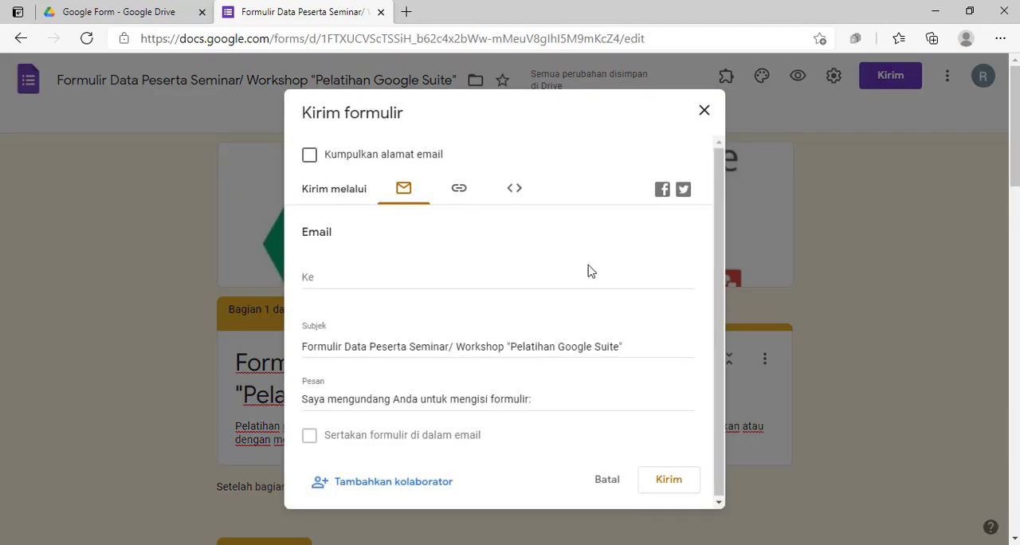
{"action": "left_click", "coordinate": [451, 199]}
{"action": "left_click", "coordinate": [335, 287]}
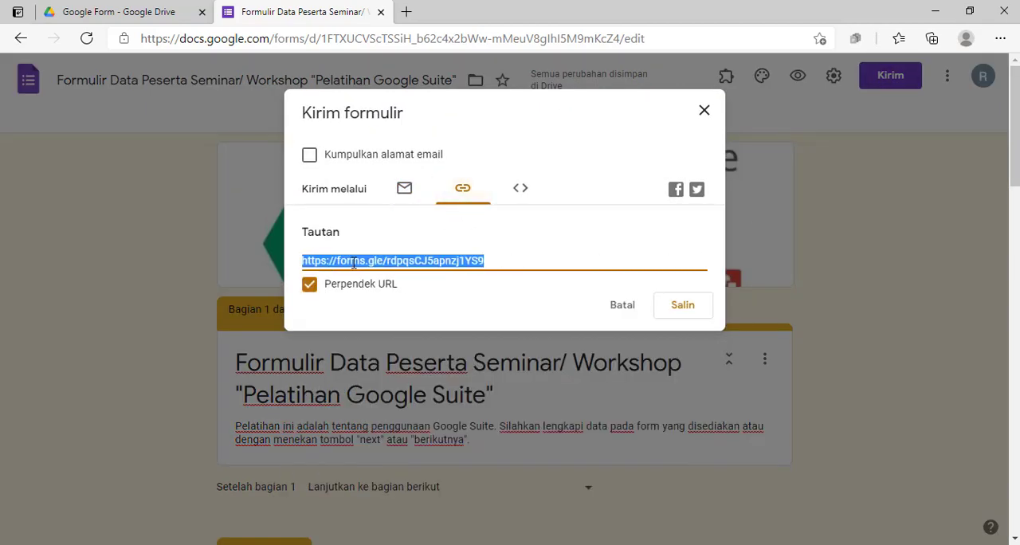
{"action": "left_click", "coordinate": [684, 311]}
{"action": "key", "text": "alt+Tab"}
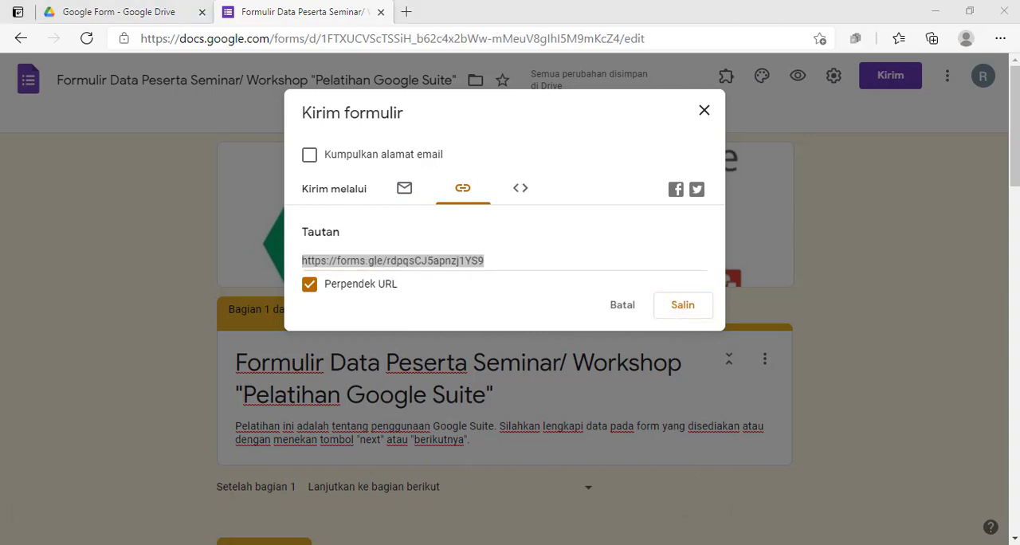
{"action": "left_click", "coordinate": [704, 111]}
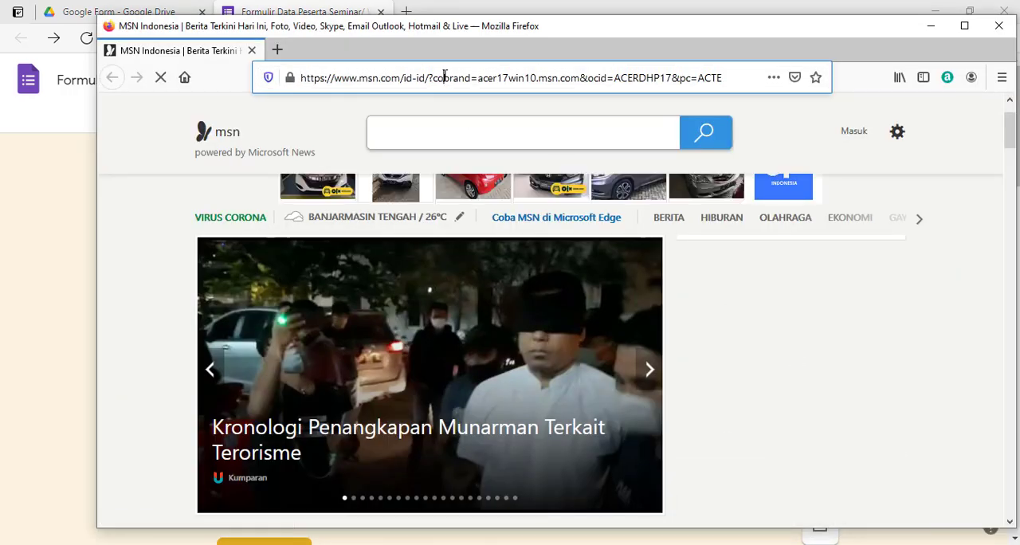
Open the copied form link in Firefox and read the message shown to respondents
{"action": "left_click", "coordinate": [447, 76]}
{"action": "key", "text": "ctrl+a"}
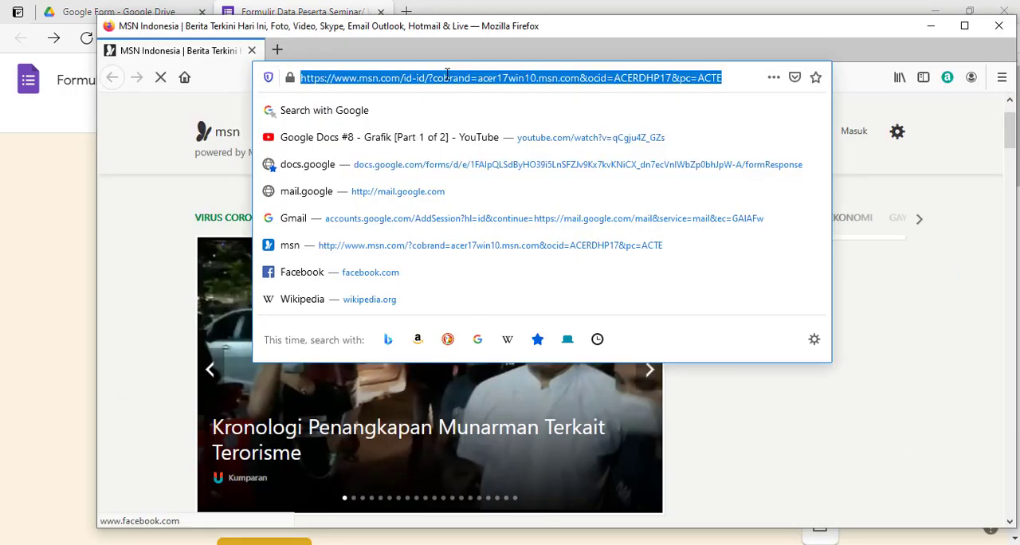
{"action": "type", "text": "https://forms.gle/rdpqsCJ5apnzj1YS8"}
{"action": "key", "text": "Return"}
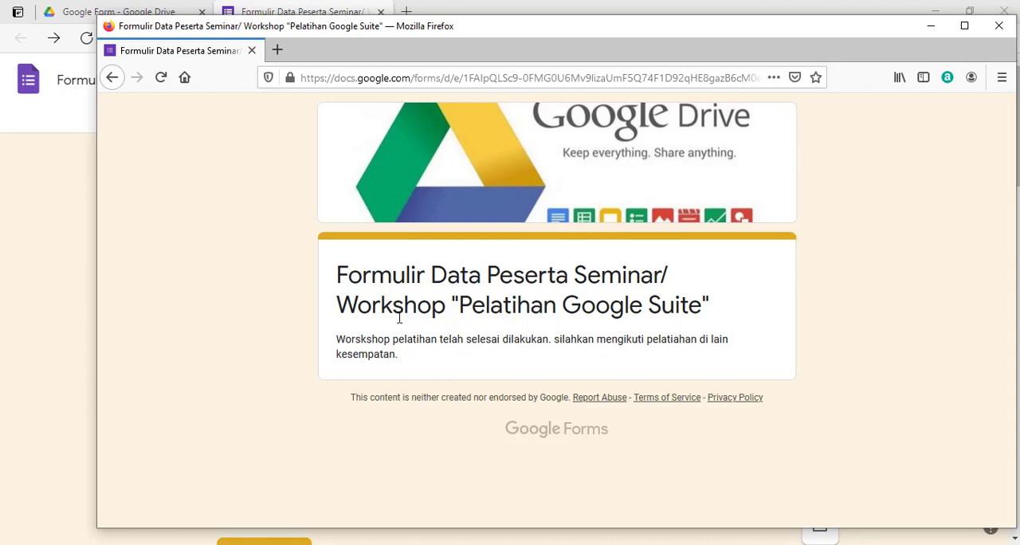
{"action": "left_click", "coordinate": [57, 189]}
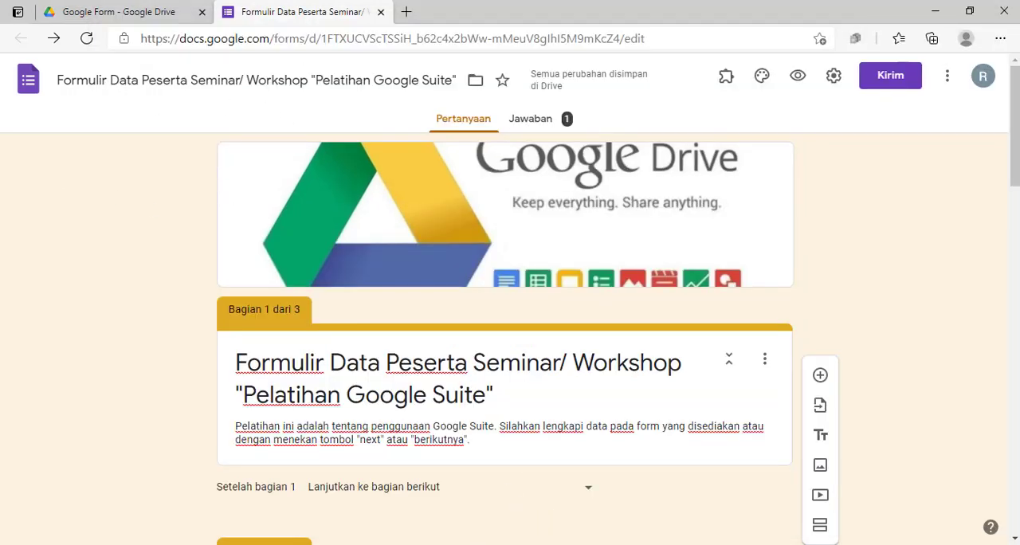
{"action": "key", "text": "alt+Tab"}
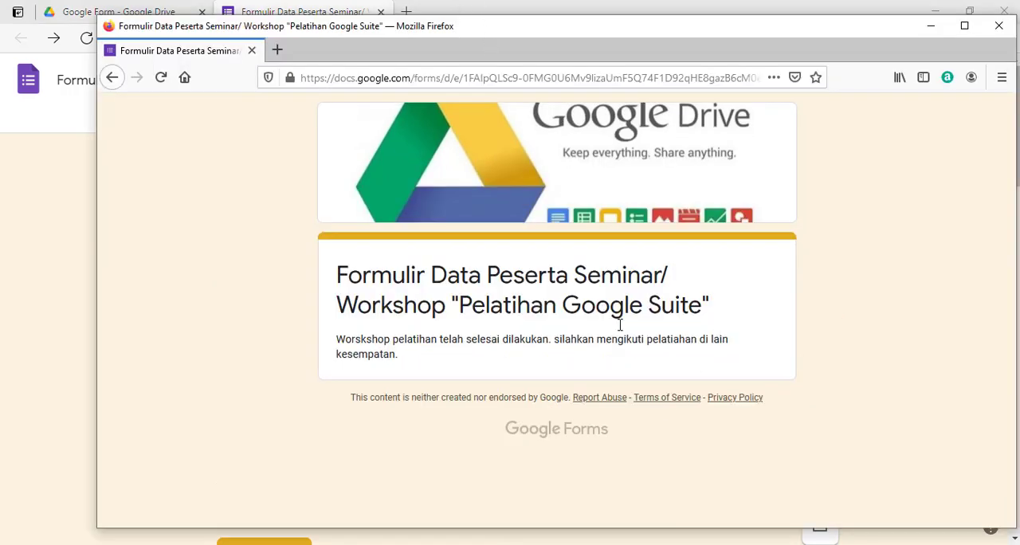
{"action": "left_click_drag", "start_coordinate": [348, 342], "coordinate": [409, 358]}
Return to the form editor in Edge and turn on accepting responses
{"action": "left_click", "coordinate": [133, 194]}
{"action": "left_click", "coordinate": [70, 215]}
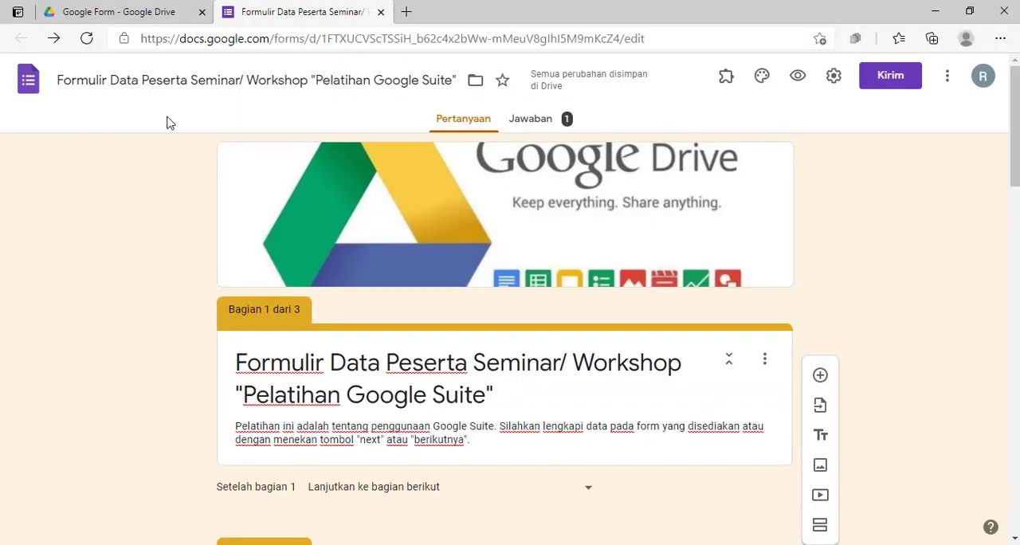
{"action": "left_click", "coordinate": [531, 121]}
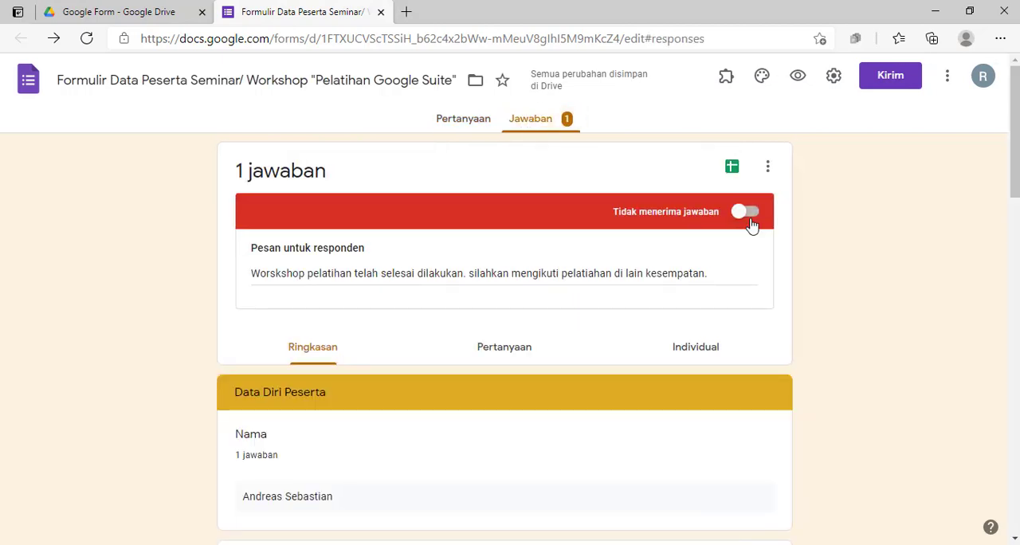
{"action": "left_click", "coordinate": [737, 217]}
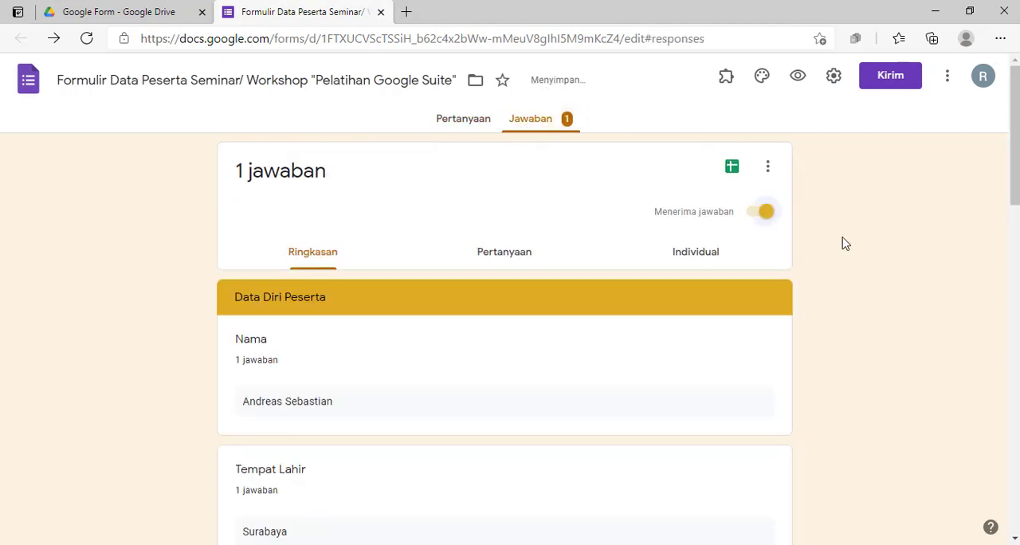
Arrange the Edge editor and the Firefox window side by side and reload the respondent form in Firefox
{"action": "key", "text": "alt+Tab"}
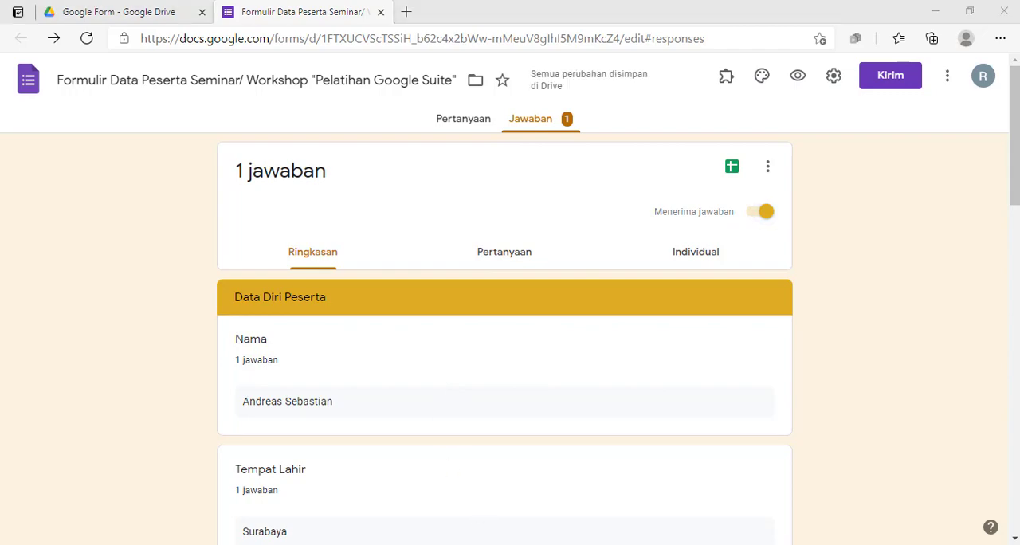
{"action": "left_click_drag", "start_coordinate": [554, 35], "coordinate": [1018, 47]}
{"action": "left_click", "coordinate": [444, 12]}
{"action": "left_click_drag", "start_coordinate": [380, 31], "coordinate": [1, 31]}
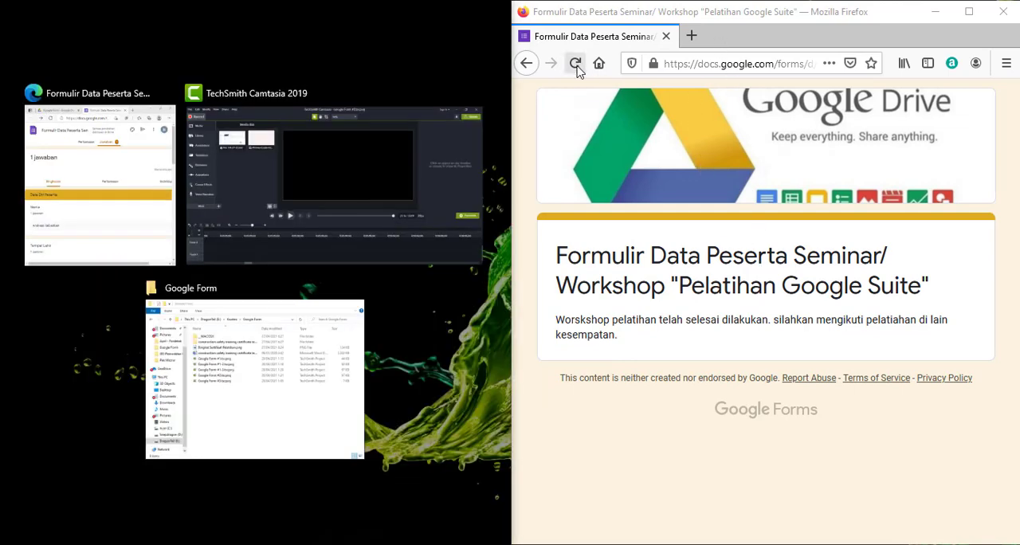
{"action": "left_click", "coordinate": [576, 64]}
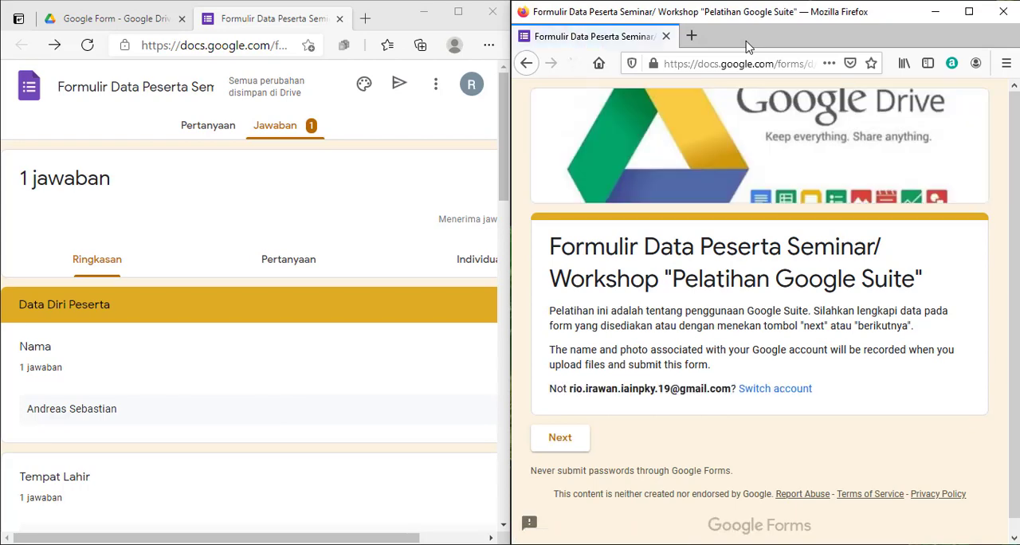
Compare the section 1 title and description in the editor with the first page of the respondent form
{"action": "scroll", "coordinate": [753, 163], "scroll_direction": "down", "scroll_amount": 1}
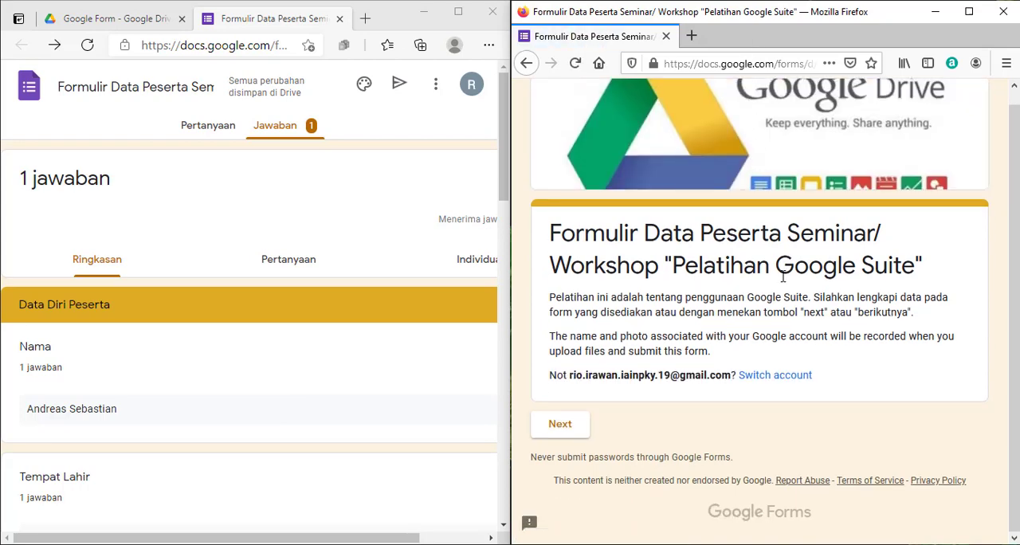
{"action": "left_click", "coordinate": [194, 125]}
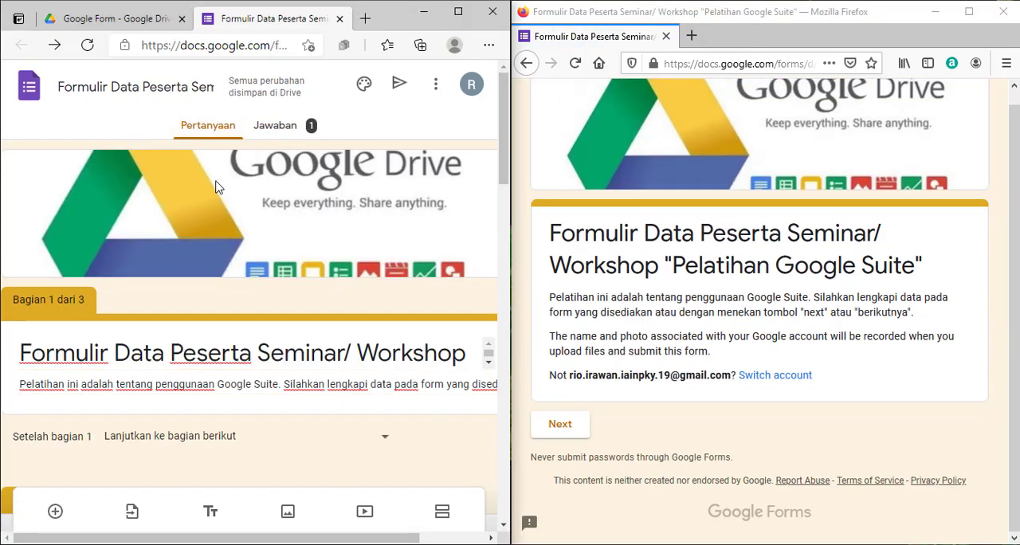
{"action": "scroll", "coordinate": [296, 292], "scroll_direction": "down", "scroll_amount": 3}
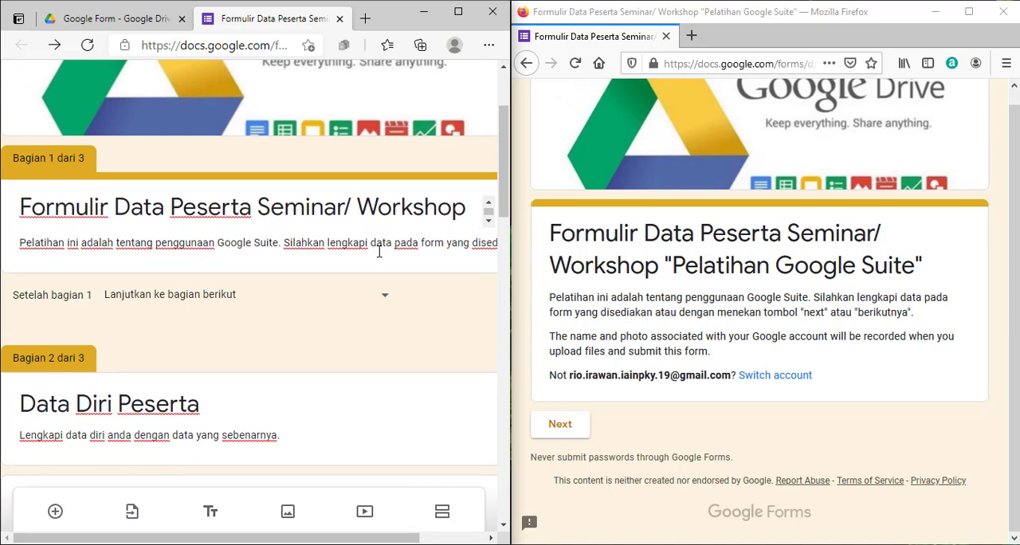
{"action": "scroll", "coordinate": [379, 250], "scroll_direction": "up", "scroll_amount": 3}
{"action": "scroll", "coordinate": [271, 383], "scroll_direction": "down", "scroll_amount": 3}
{"action": "scroll", "coordinate": [668, 273], "scroll_direction": "up", "scroll_amount": 1}
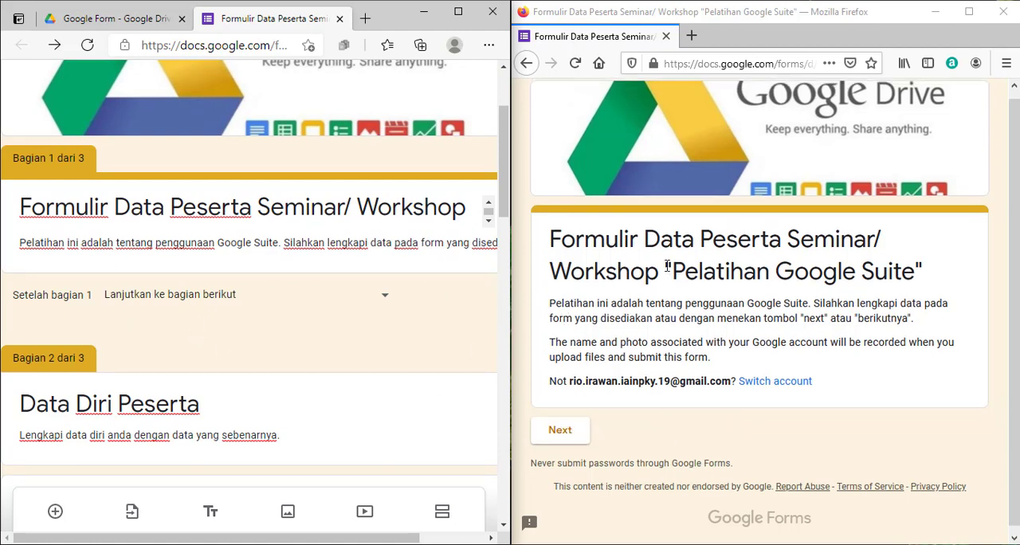
{"action": "scroll", "coordinate": [668, 260], "scroll_direction": "down", "scroll_amount": 1}
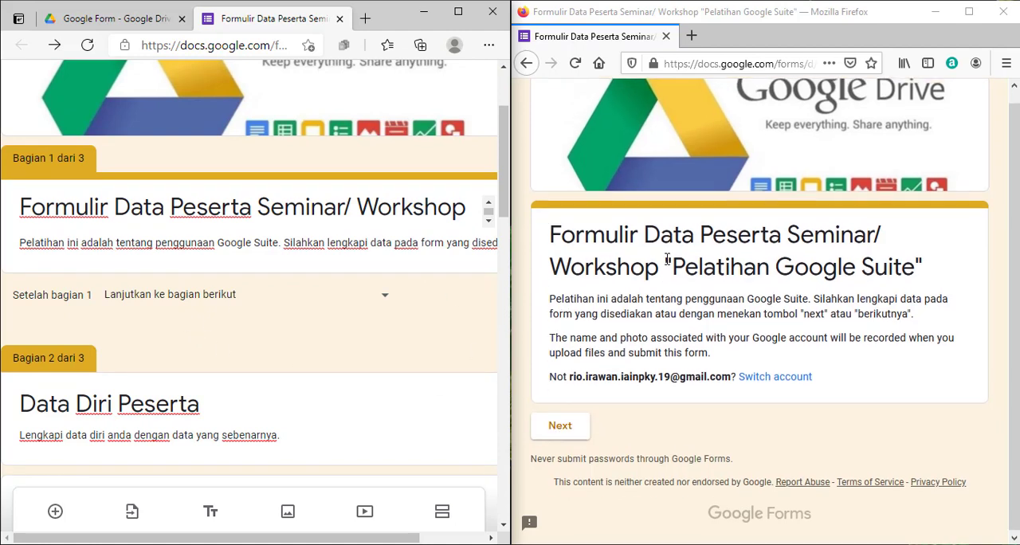
Advance the respondent form to its second page and review the "Data Diri Peserta" header and questions
{"action": "left_click", "coordinate": [561, 429]}
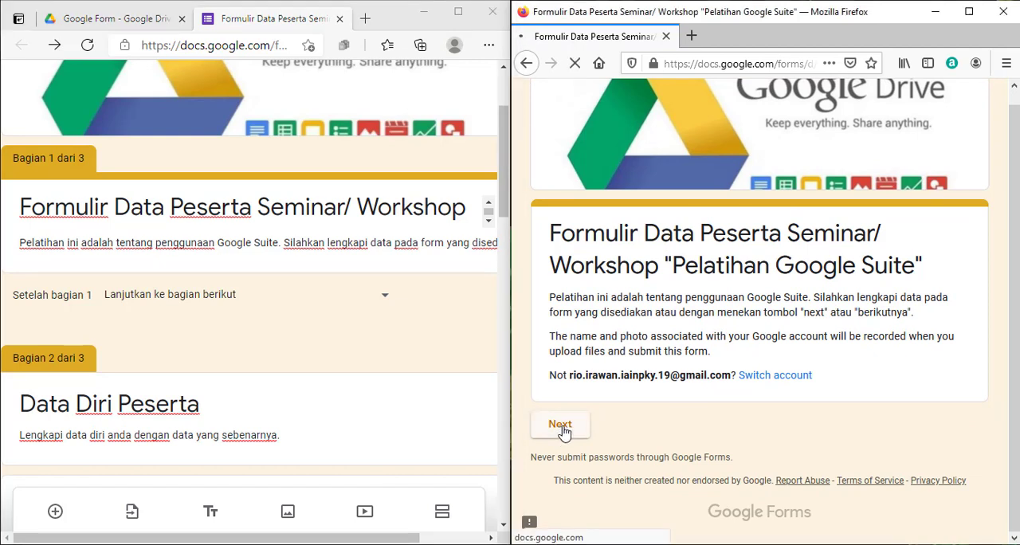
{"action": "scroll", "coordinate": [611, 321], "scroll_direction": "down", "scroll_amount": 1}
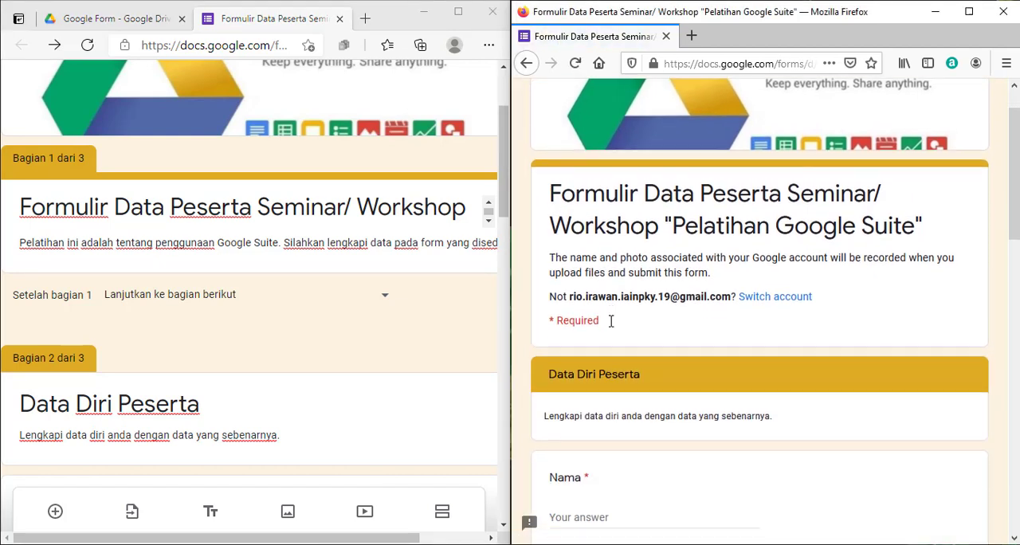
{"action": "scroll", "coordinate": [612, 321], "scroll_direction": "down", "scroll_amount": 4}
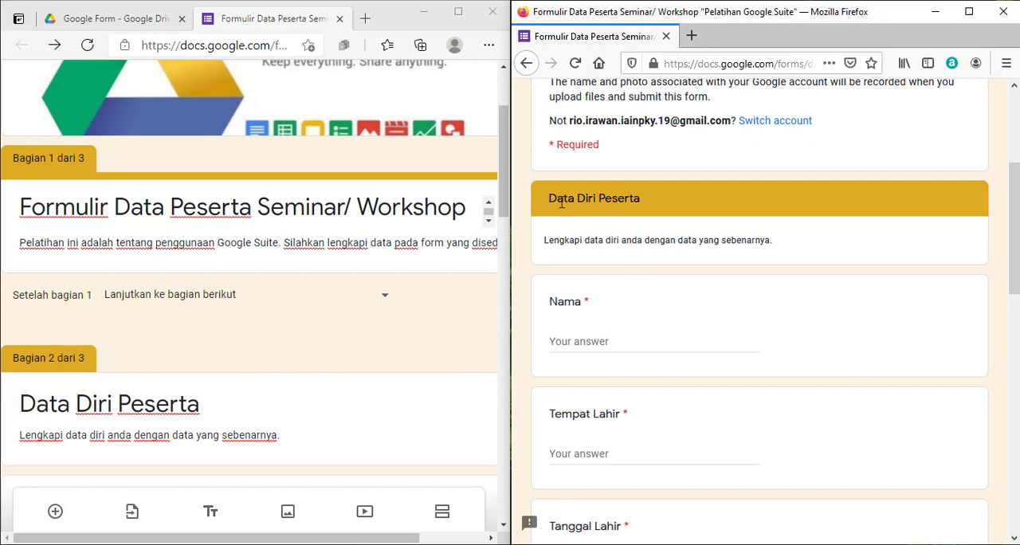
{"action": "left_click_drag", "start_coordinate": [561, 204], "coordinate": [645, 209]}
{"action": "left_click", "coordinate": [811, 251]}
{"action": "scroll", "coordinate": [610, 295], "scroll_direction": "down", "scroll_amount": 2}
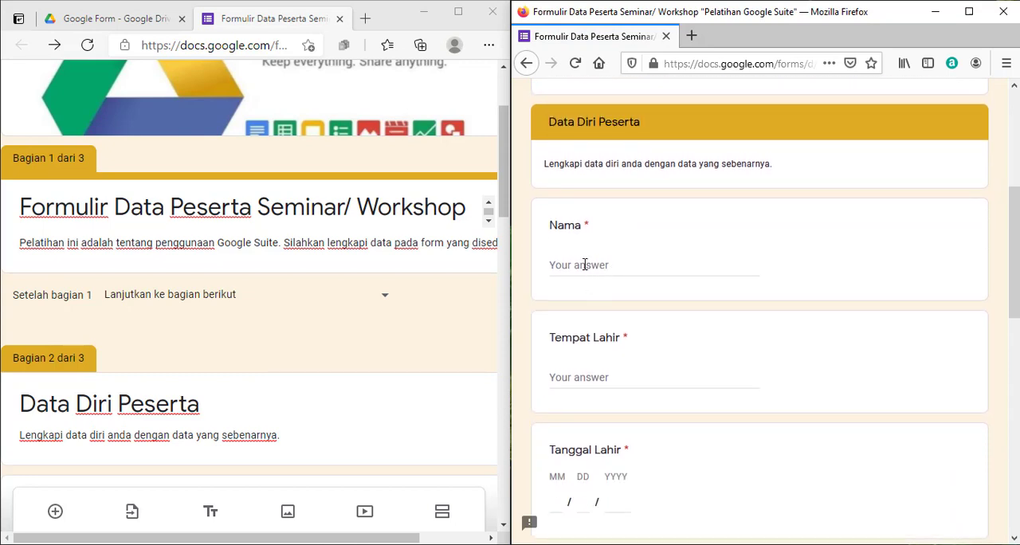
Fill in the participant's full name and enter Banjarmasin as Tempat Lahir on the respondent form
{"action": "left_click", "coordinate": [583, 264]}
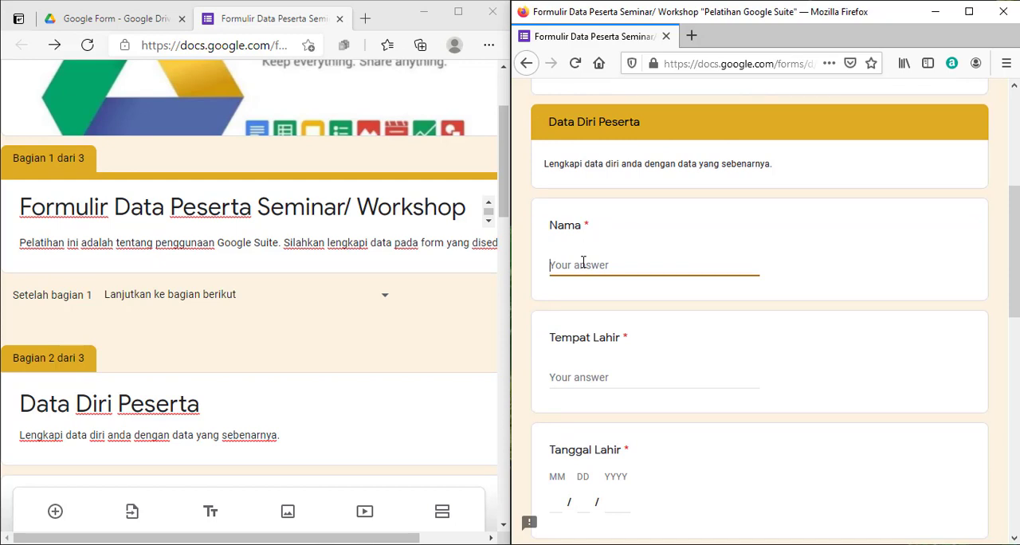
{"action": "type", "text": "M."}
{"action": "key", "text": "BackSpace"}
{"action": "key", "text": "BackSpace"}
{"action": "type", "text": "B"}
{"action": "scroll", "coordinate": [661, 301], "scroll_direction": "down", "scroll_amount": 3}
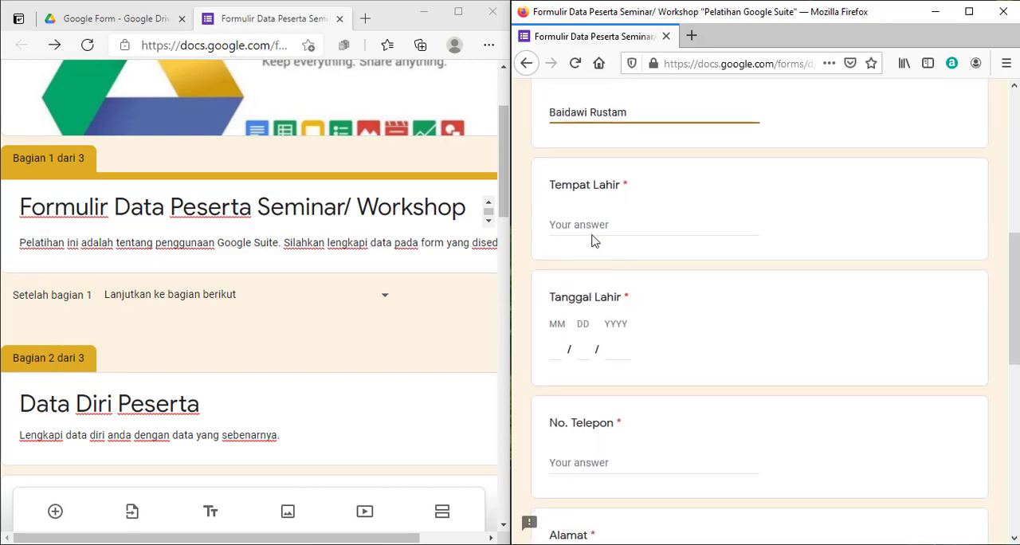
{"action": "left_click", "coordinate": [591, 230]}
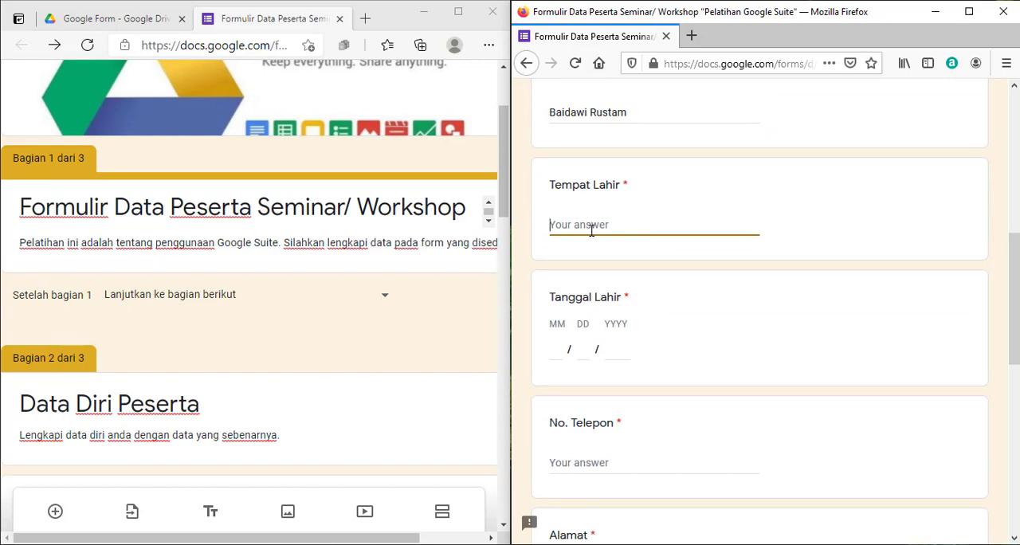
{"action": "type", "text": "Banjarmasin"}
{"action": "key", "text": "Tab"}
Fill in the month, day and year of the participant's date of birth under Tanggal Lahir
{"action": "left_click", "coordinate": [626, 368]}
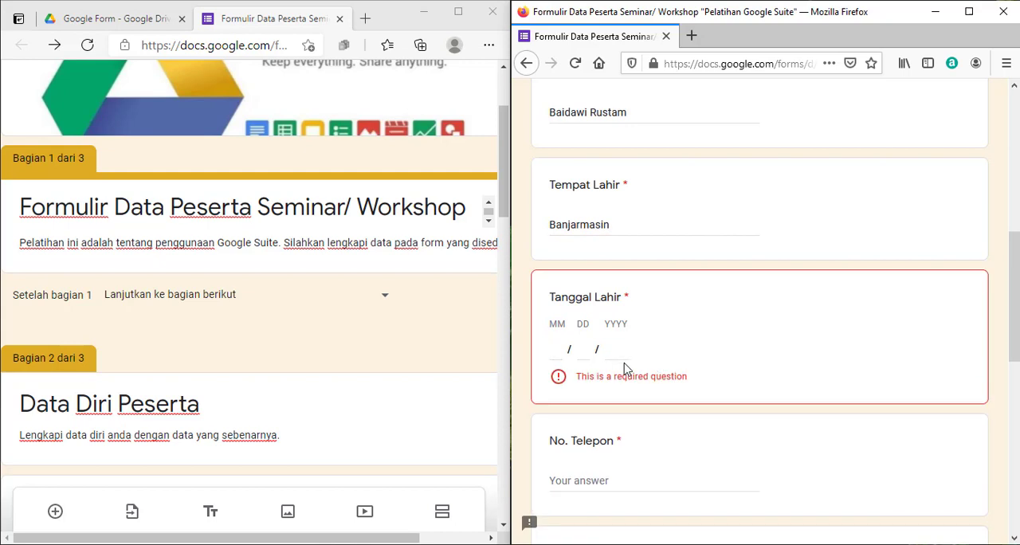
{"action": "left_click", "coordinate": [554, 350]}
{"action": "left_click_drag", "start_coordinate": [554, 326], "coordinate": [565, 326]}
{"action": "left_click", "coordinate": [585, 327]}
{"action": "left_click_drag", "start_coordinate": [608, 325], "coordinate": [634, 327]}
{"action": "scroll", "coordinate": [761, 365], "scroll_direction": "down", "scroll_amount": 2}
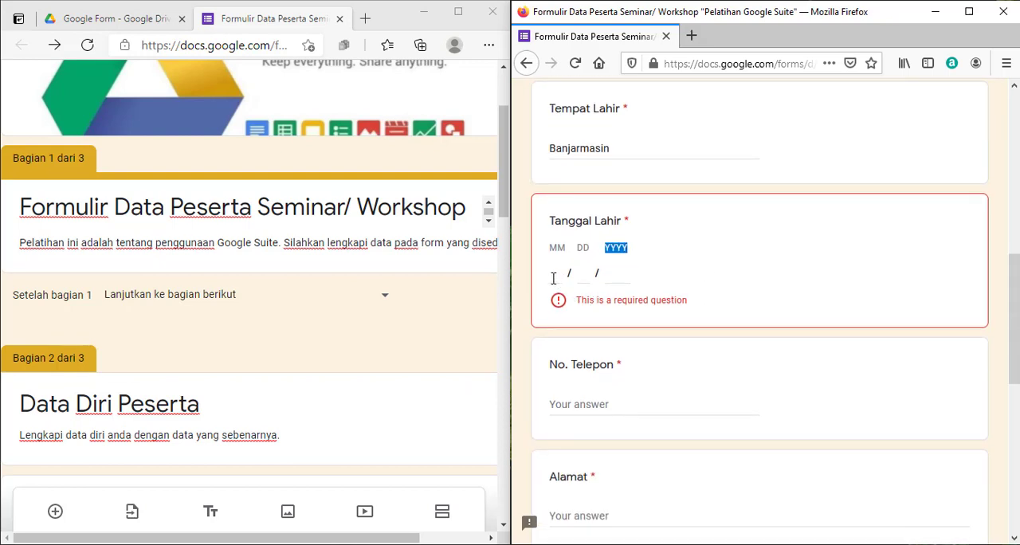
{"action": "left_click", "coordinate": [553, 278]}
{"action": "scroll", "coordinate": [270, 362], "scroll_direction": "down", "scroll_amount": 6}
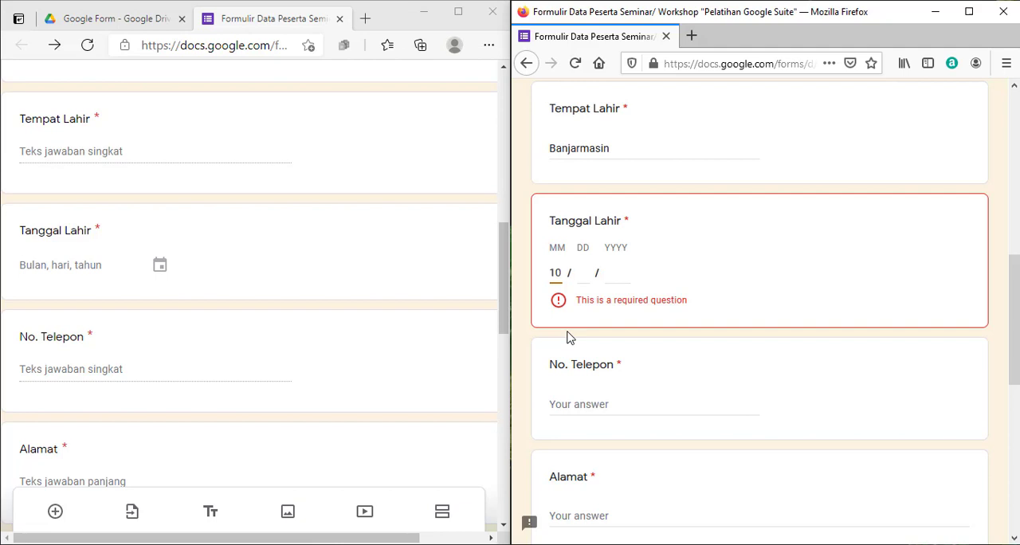
{"action": "key", "text": "Tab"}
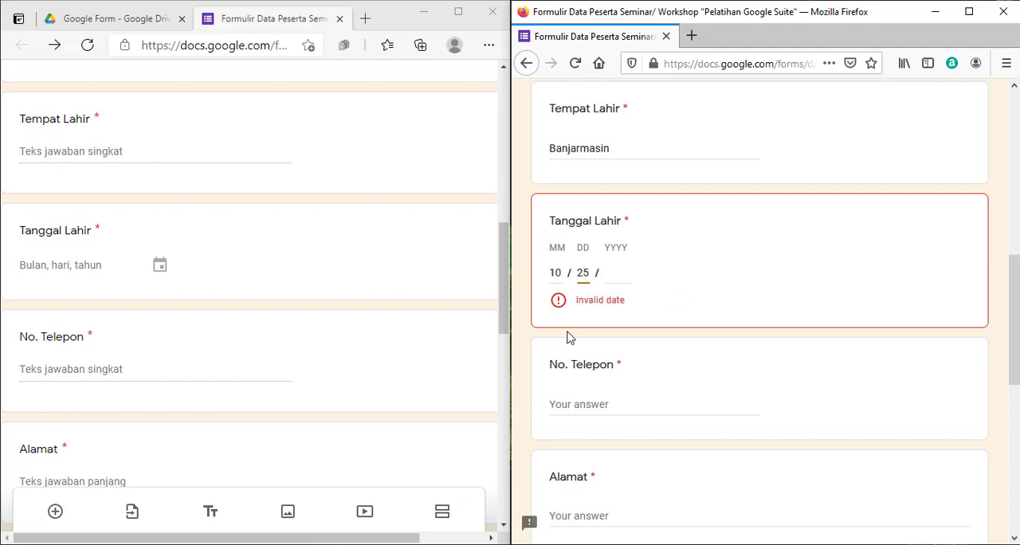
{"action": "type", "text": "1980"}
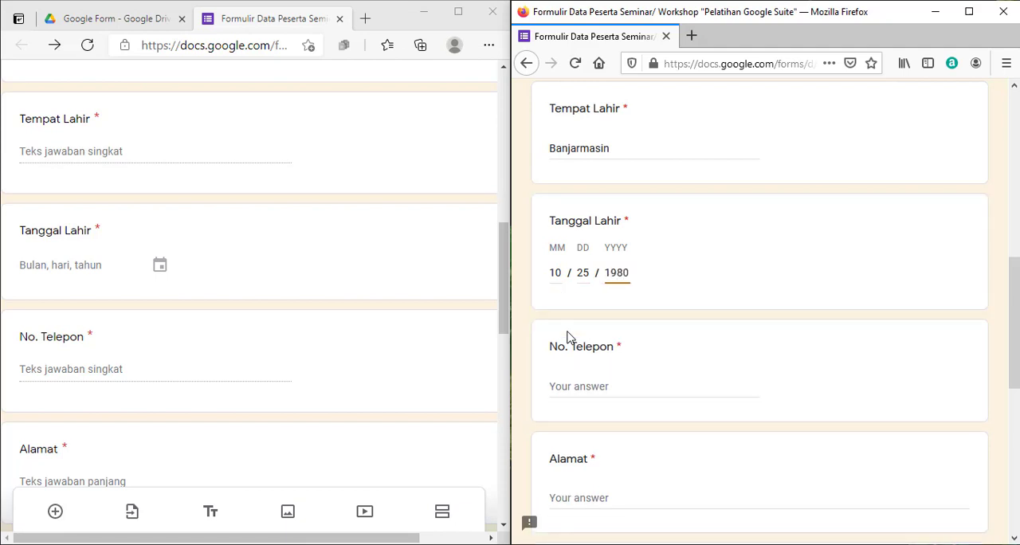
{"action": "key", "text": "Tab"}
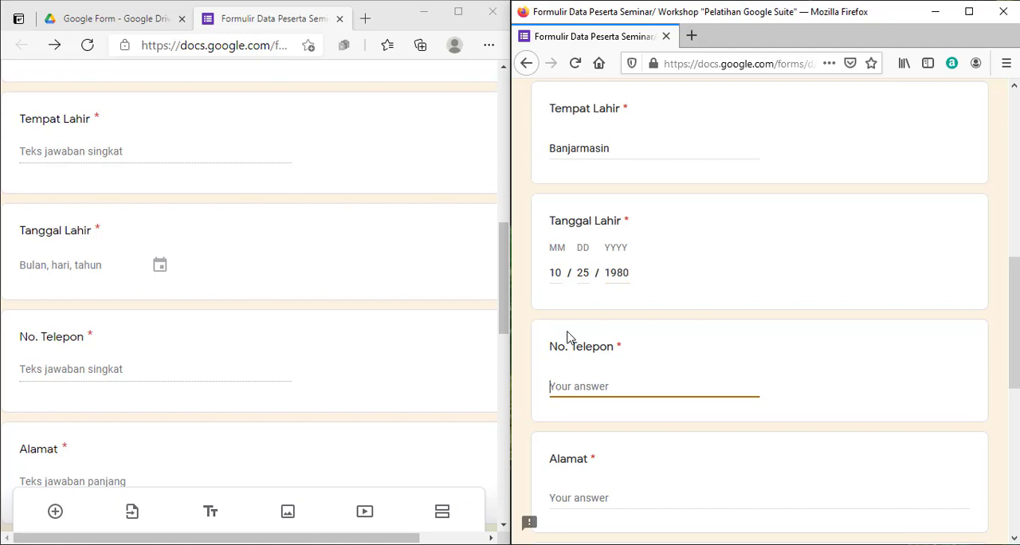
Enter the participant's phone number under No. Telepon and start the street address under Alamat
{"action": "scroll", "coordinate": [568, 339], "scroll_direction": "down", "scroll_amount": 3}
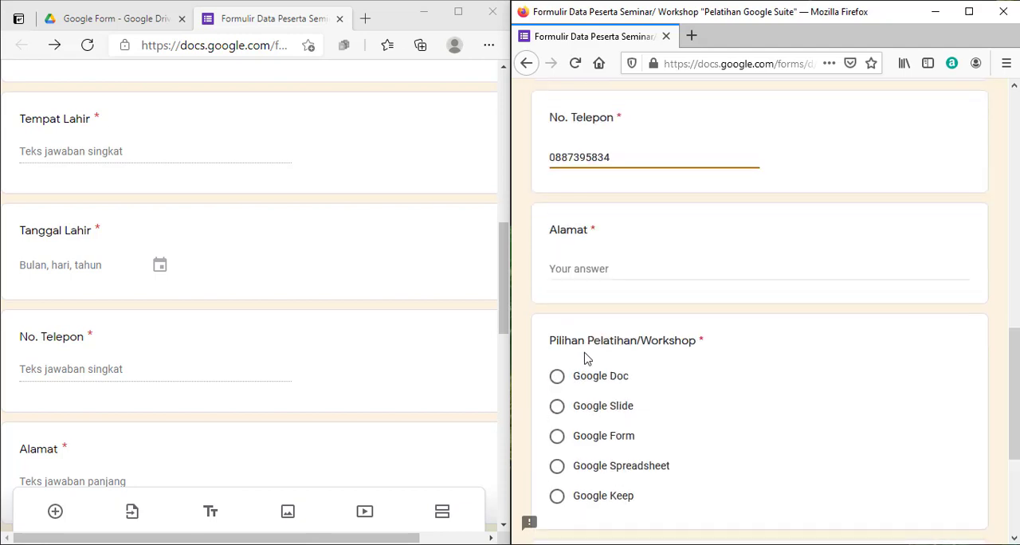
{"action": "left_click", "coordinate": [578, 272]}
{"action": "type", "text": "Jl...."}
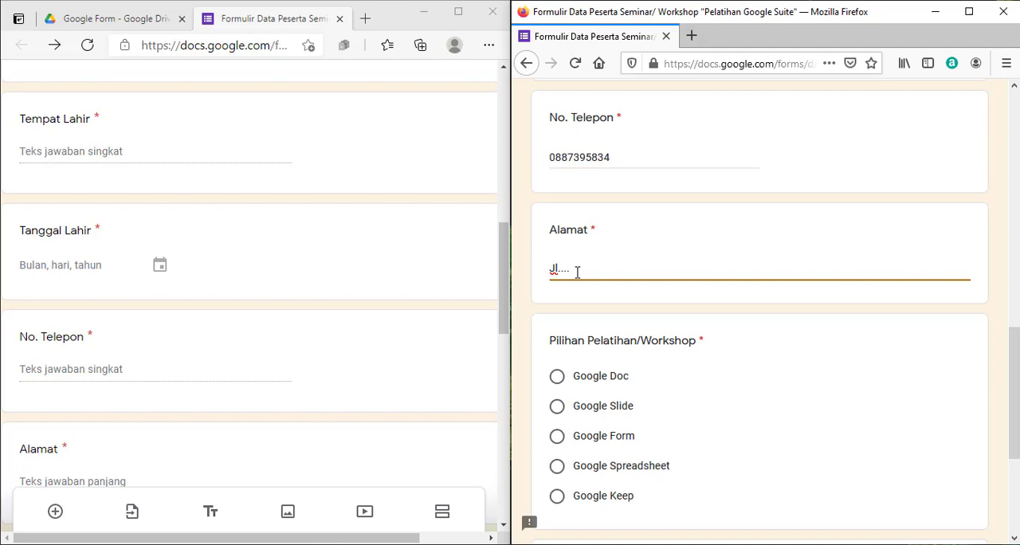
Choose Google Doc as the workshop and attach the Avengers symbol image from My Drive's File Pendukung folder under Upload Foto
{"action": "scroll", "coordinate": [577, 272], "scroll_direction": "down", "scroll_amount": 3}
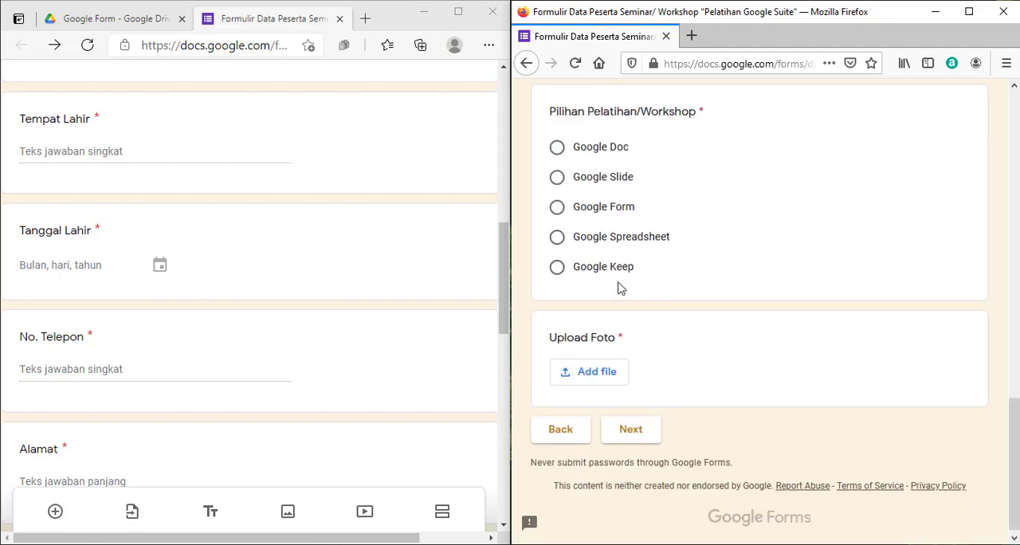
{"action": "left_click", "coordinate": [559, 151]}
{"action": "left_click", "coordinate": [606, 369]}
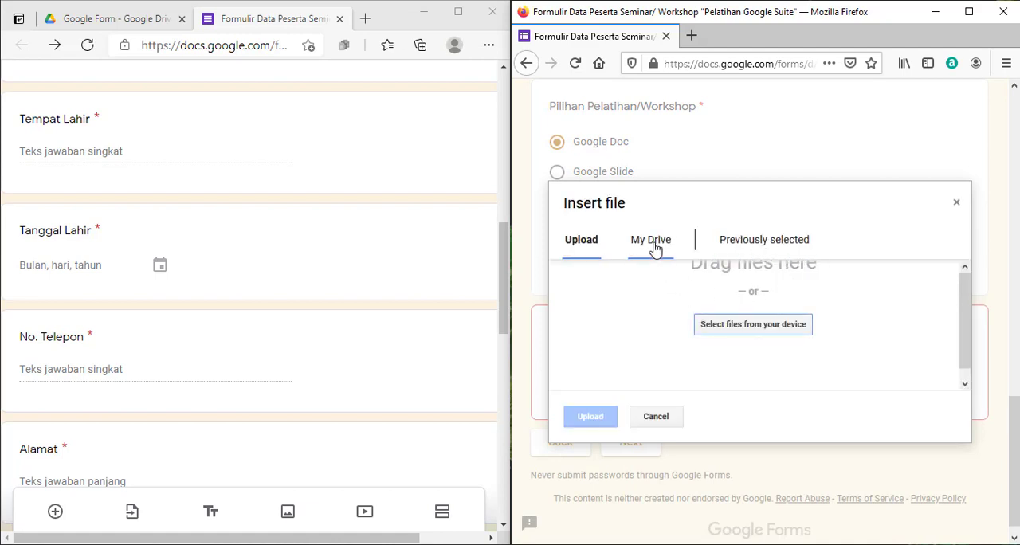
{"action": "left_click", "coordinate": [654, 246]}
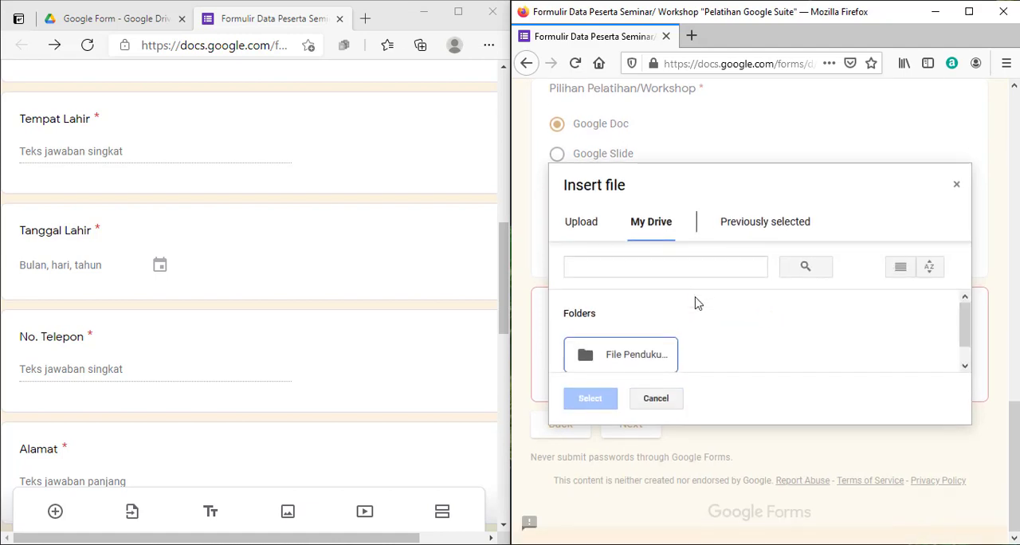
{"action": "double_click", "coordinate": [652, 352]}
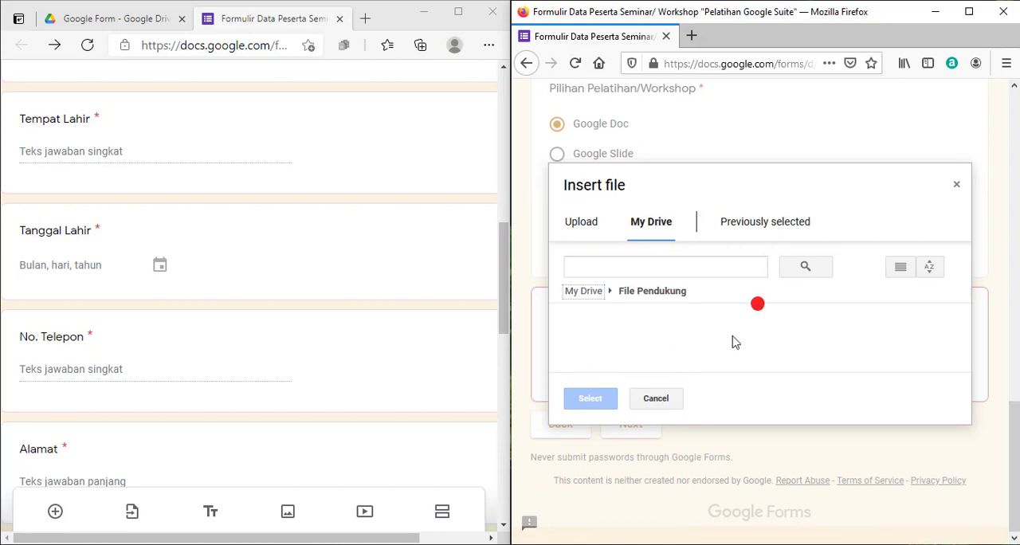
{"action": "scroll", "coordinate": [730, 342], "scroll_direction": "down", "scroll_amount": 1}
{"action": "scroll", "coordinate": [730, 342], "scroll_direction": "up", "scroll_amount": 1}
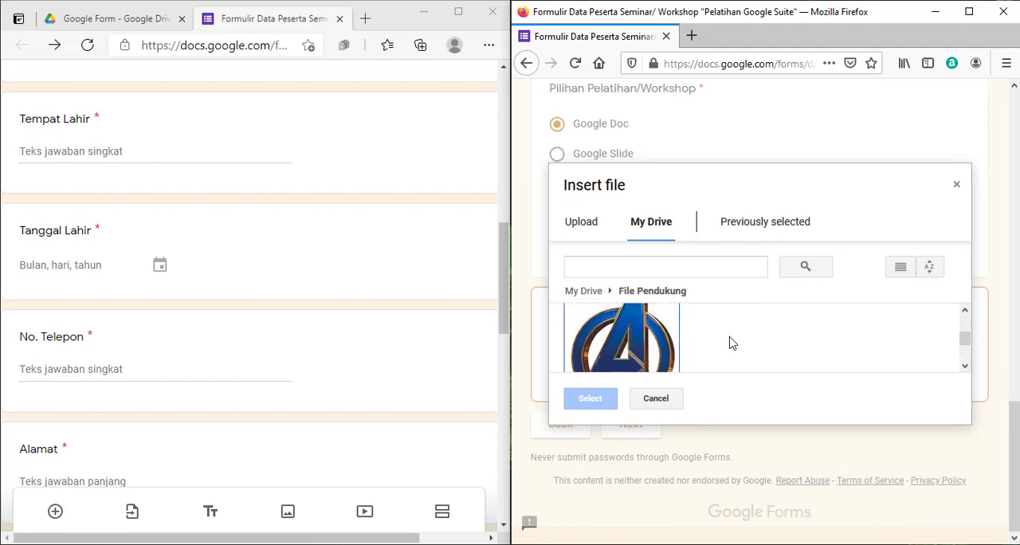
{"action": "scroll", "coordinate": [730, 342], "scroll_direction": "down", "scroll_amount": 1}
{"action": "scroll", "coordinate": [678, 351], "scroll_direction": "up", "scroll_amount": 1}
{"action": "double_click", "coordinate": [636, 342]}
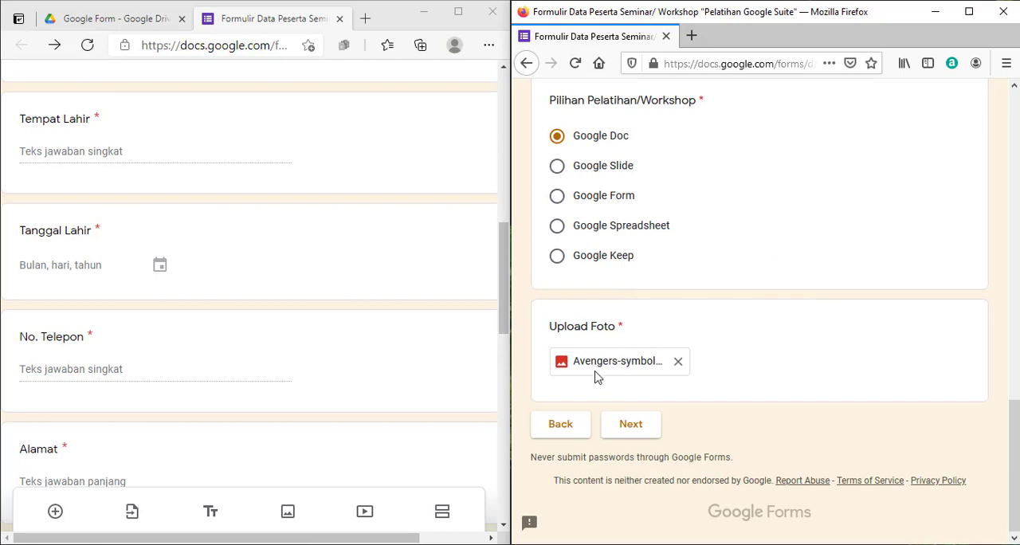
Advance the respondent form to its last page and compare "Konfirmasi Peserta" and its description with section 3 in the editor
{"action": "scroll", "coordinate": [237, 325], "scroll_direction": "down", "scroll_amount": 8}
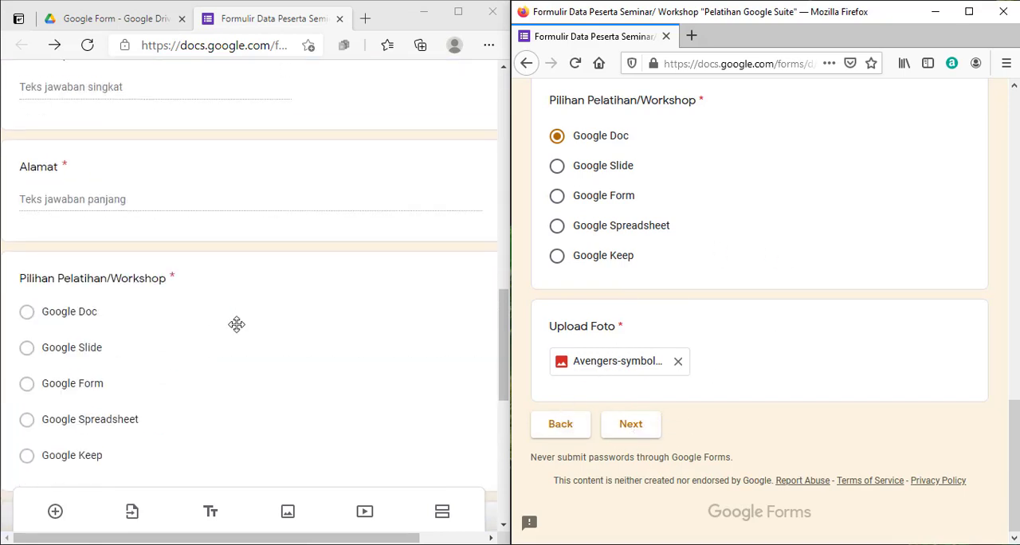
{"action": "scroll", "coordinate": [353, 298], "scroll_direction": "up", "scroll_amount": 1}
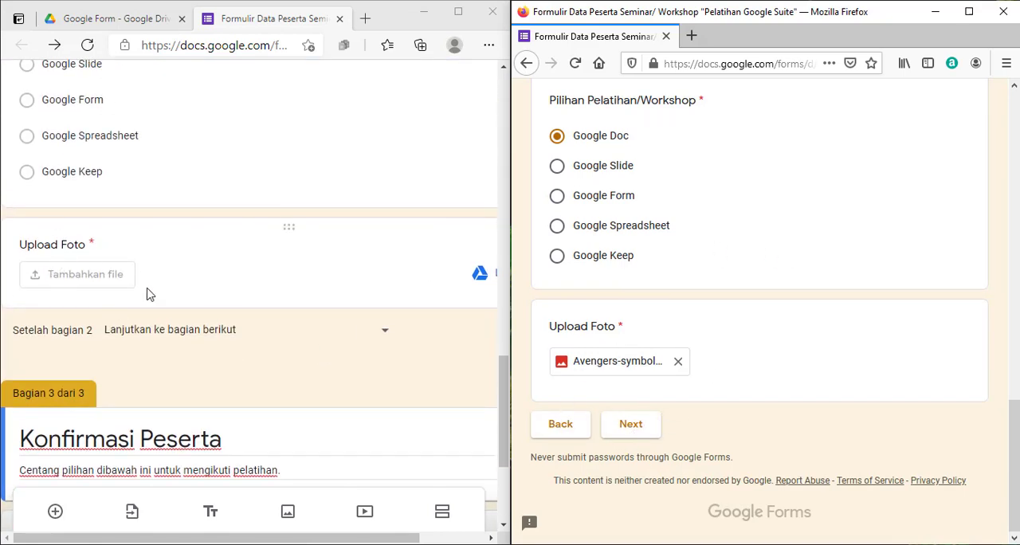
{"action": "scroll", "coordinate": [132, 291], "scroll_direction": "down", "scroll_amount": 1}
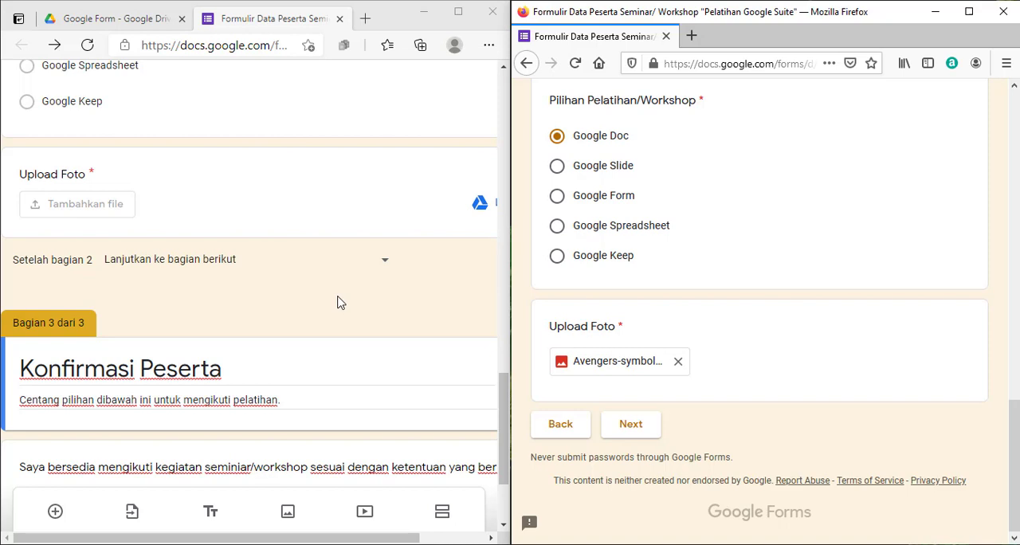
{"action": "scroll", "coordinate": [390, 304], "scroll_direction": "down", "scroll_amount": 1}
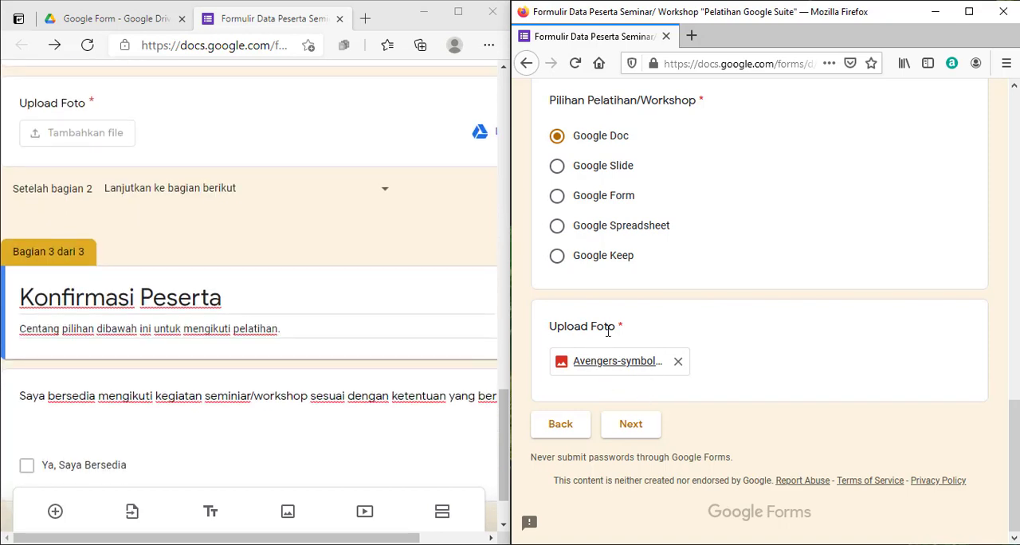
{"action": "left_click", "coordinate": [636, 430]}
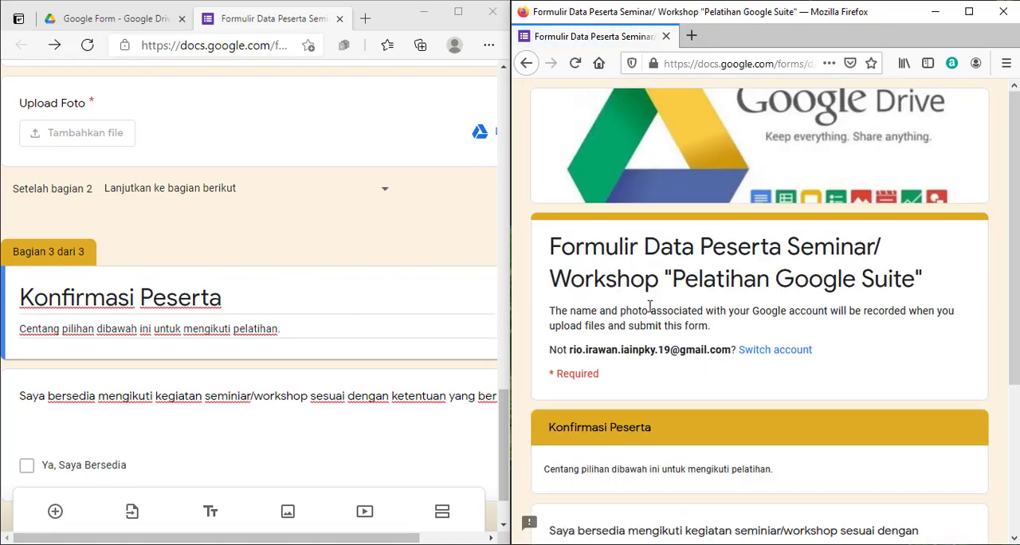
{"action": "scroll", "coordinate": [647, 359], "scroll_direction": "down", "scroll_amount": 3}
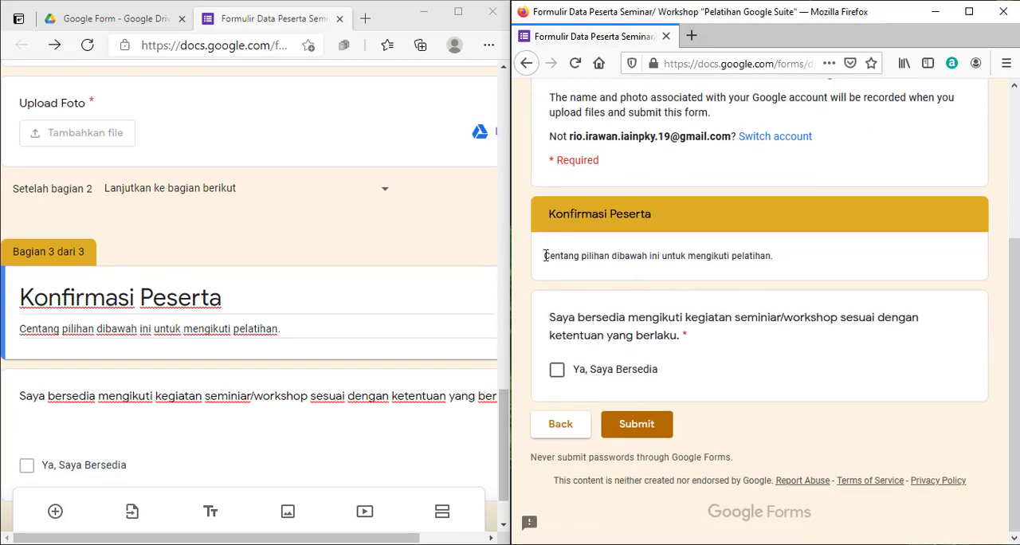
{"action": "left_click_drag", "start_coordinate": [545, 256], "coordinate": [782, 260]}
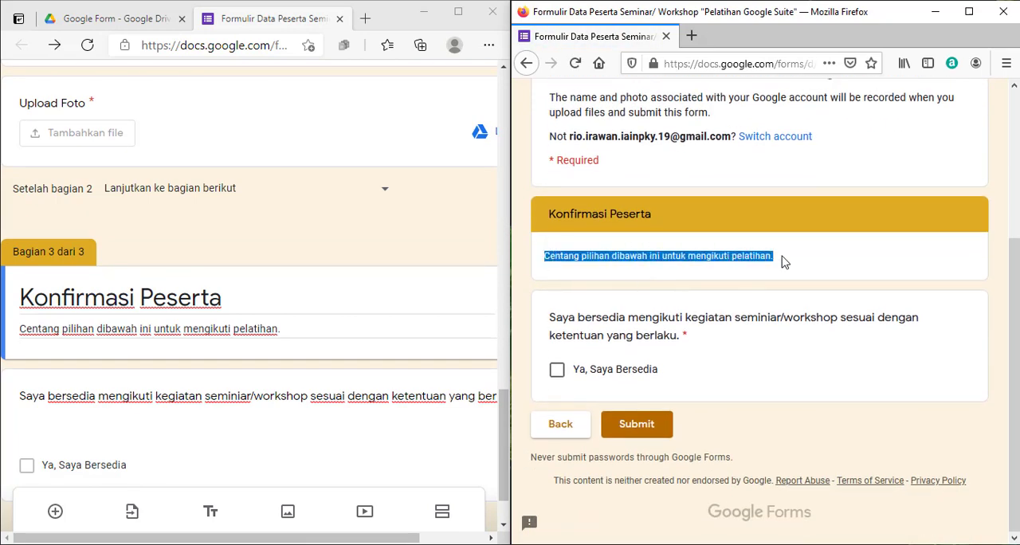
{"action": "left_click", "coordinate": [779, 350]}
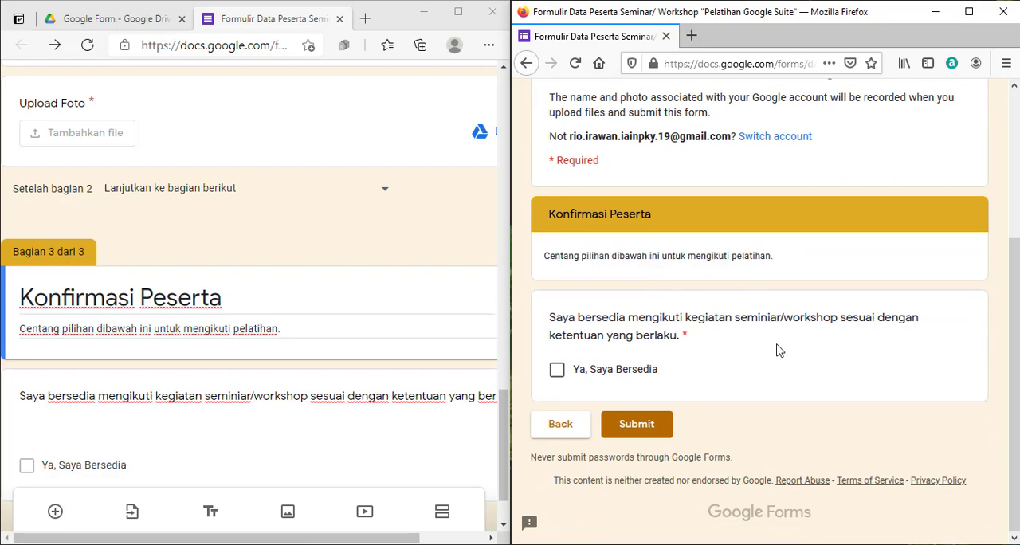
Agree with "Ya, Saya Bersedia", submit the respondent form and read the confirmation message
{"action": "left_click", "coordinate": [558, 369]}
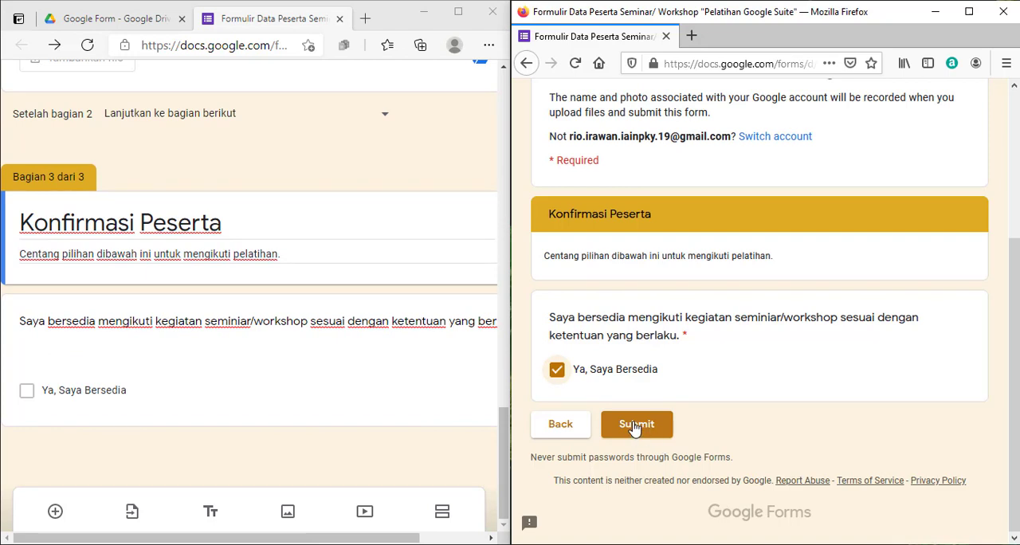
{"action": "left_click", "coordinate": [635, 427]}
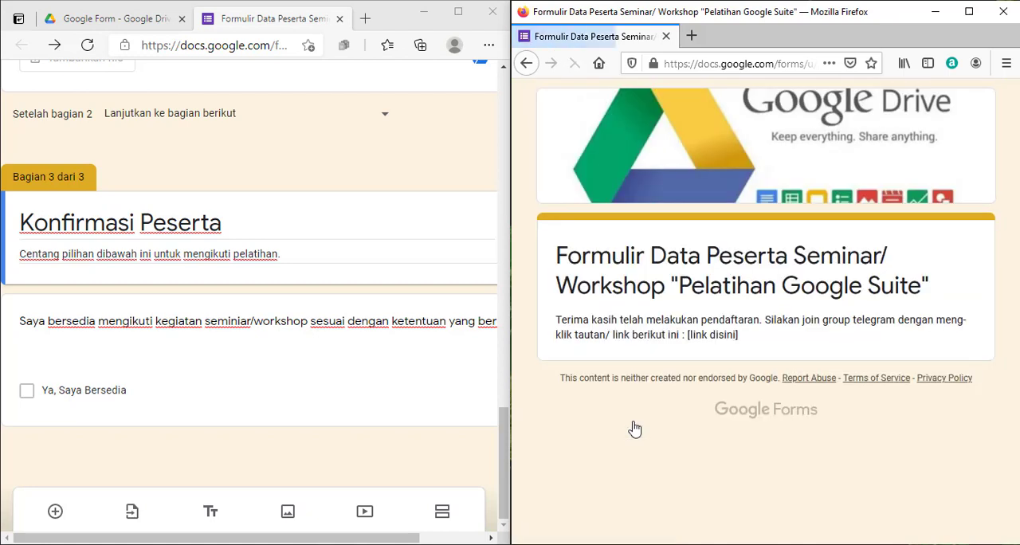
{"action": "left_click_drag", "start_coordinate": [557, 322], "coordinate": [745, 341]}
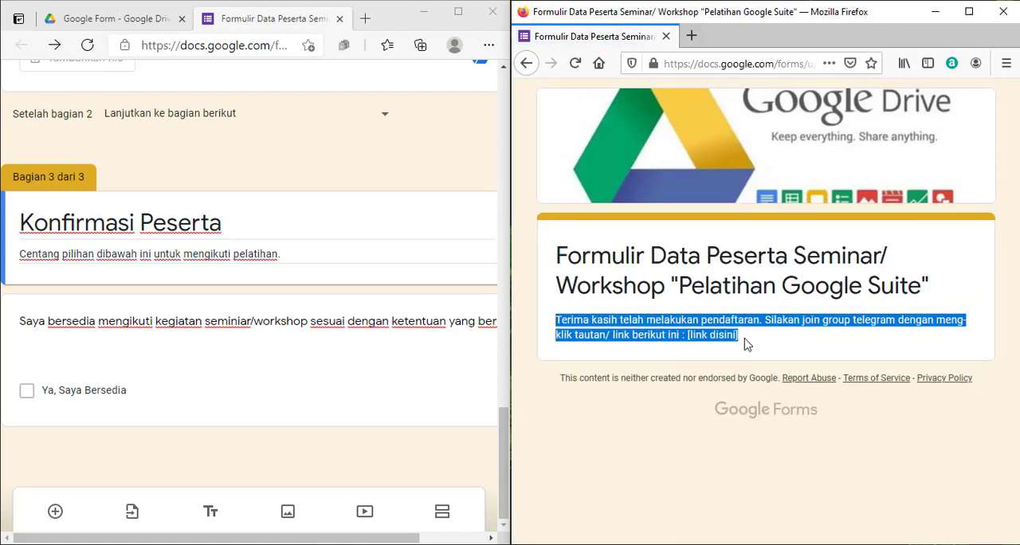
{"action": "left_click", "coordinate": [781, 341]}
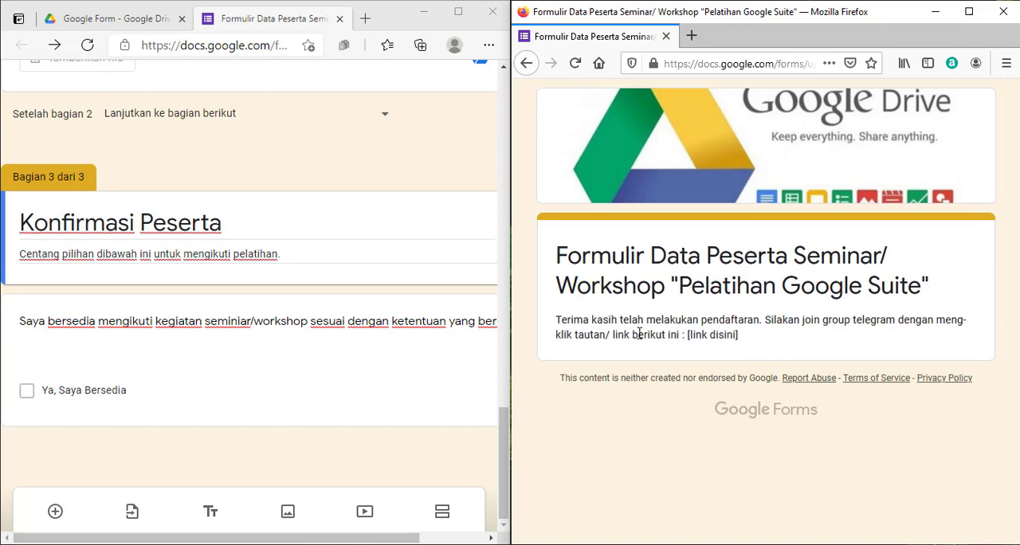
{"action": "left_click_drag", "start_coordinate": [562, 323], "coordinate": [640, 323]}
{"action": "left_click", "coordinate": [809, 358]}
Switch to the Edge form editor, open the form's responses and maximize the window
{"action": "left_click", "coordinate": [242, 26]}
{"action": "scroll", "coordinate": [290, 164], "scroll_direction": "up", "scroll_amount": 15}
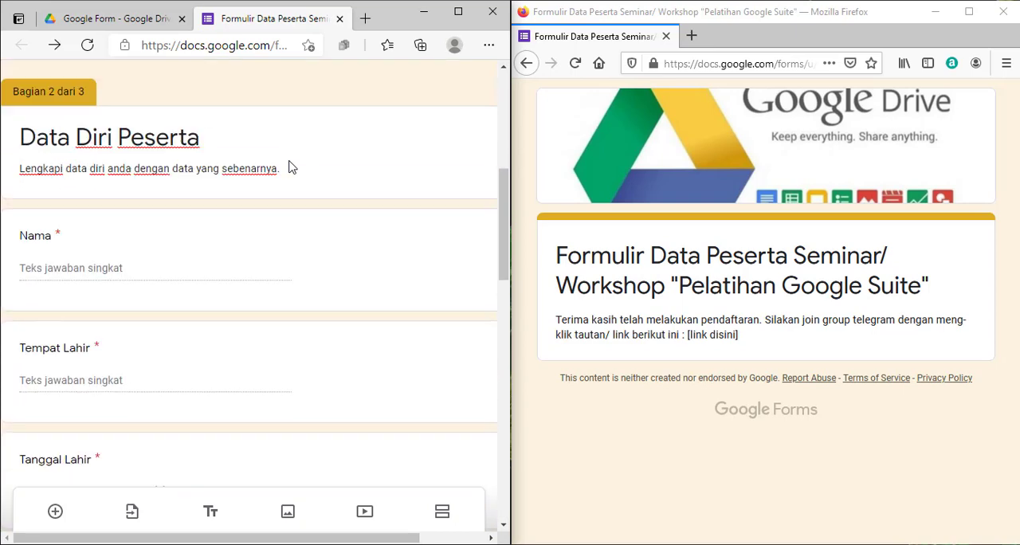
{"action": "left_click", "coordinate": [278, 127]}
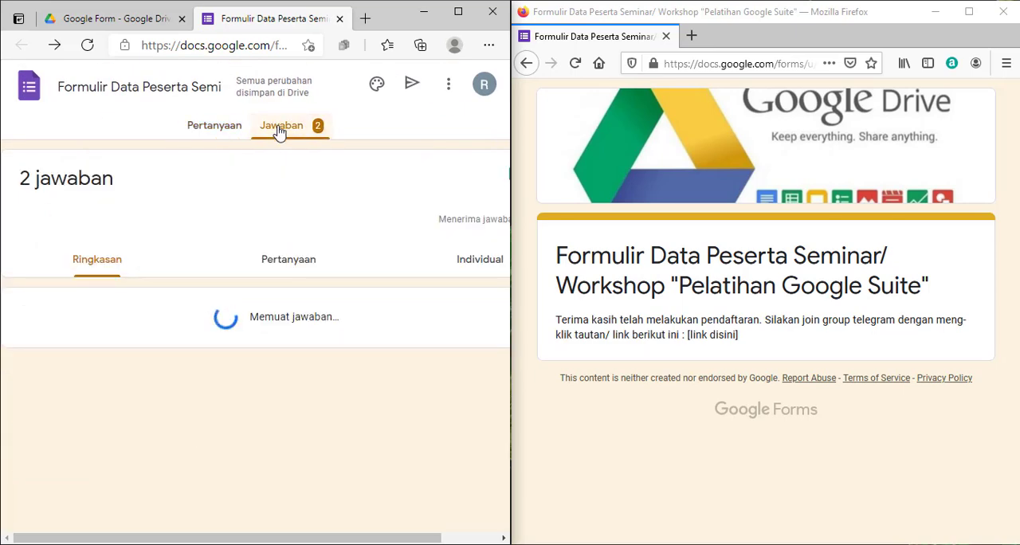
{"action": "scroll", "coordinate": [301, 195], "scroll_direction": "down", "scroll_amount": 1}
{"action": "left_click_drag", "start_coordinate": [19, 107], "coordinate": [116, 104]}
{"action": "left_click", "coordinate": [458, 11]}
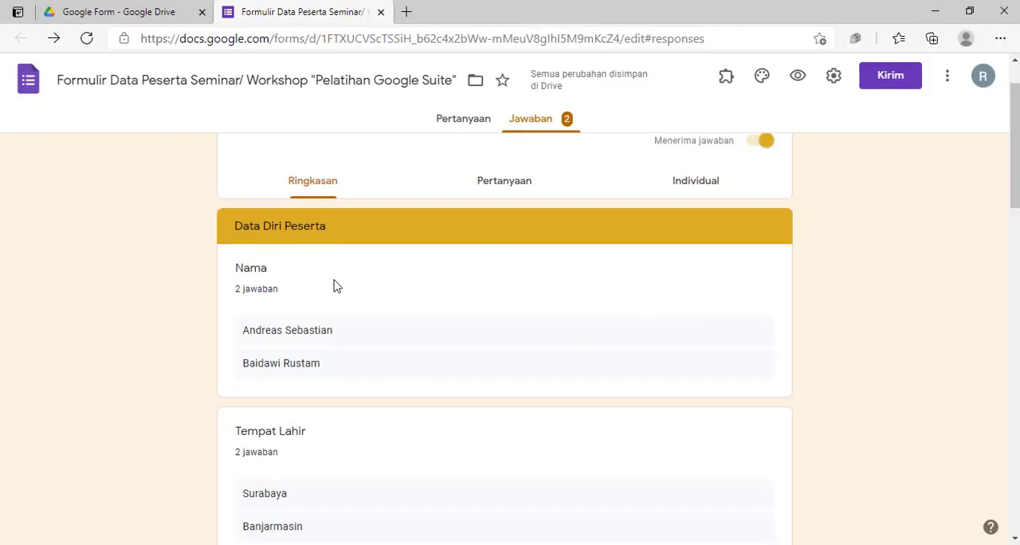
Review the response summary, including the workshop chart and uploaded photos, and return to the form's questions
{"action": "scroll", "coordinate": [335, 287], "scroll_direction": "down", "scroll_amount": 4}
{"action": "scroll", "coordinate": [335, 287], "scroll_direction": "down", "scroll_amount": 8}
{"action": "scroll", "coordinate": [335, 287], "scroll_direction": "up", "scroll_amount": 1}
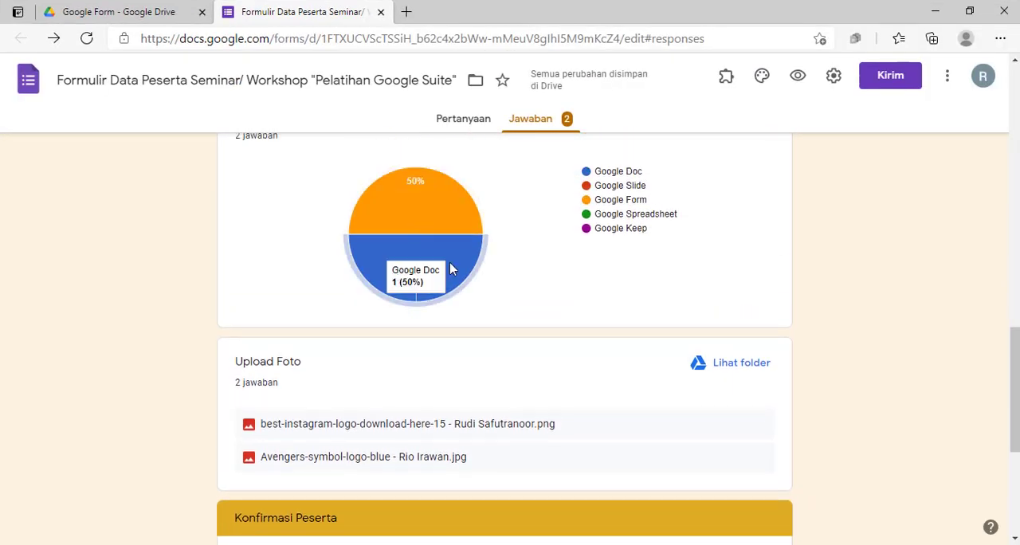
{"action": "scroll", "coordinate": [519, 309], "scroll_direction": "down", "scroll_amount": 4}
{"action": "scroll", "coordinate": [519, 309], "scroll_direction": "up", "scroll_amount": 15}
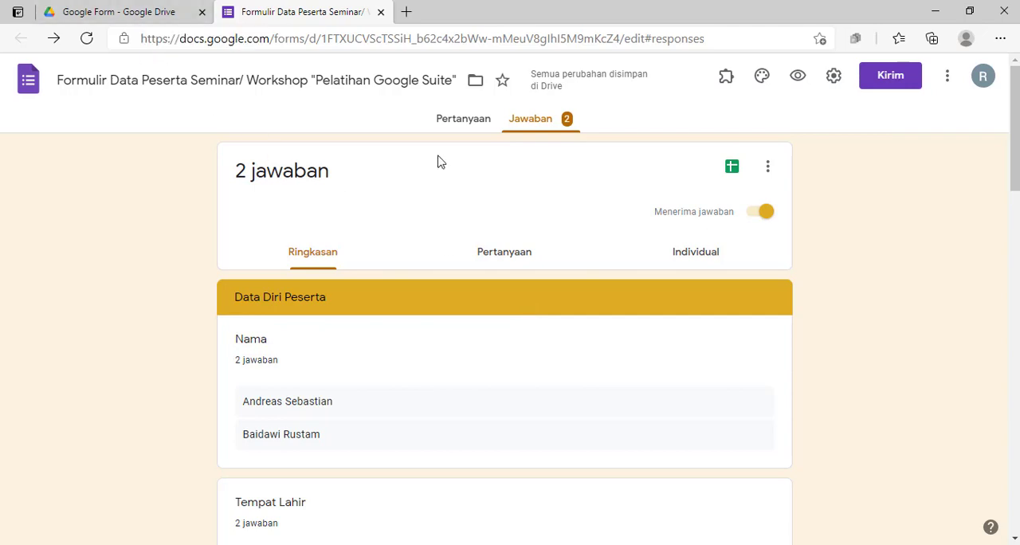
{"action": "left_click", "coordinate": [450, 128]}
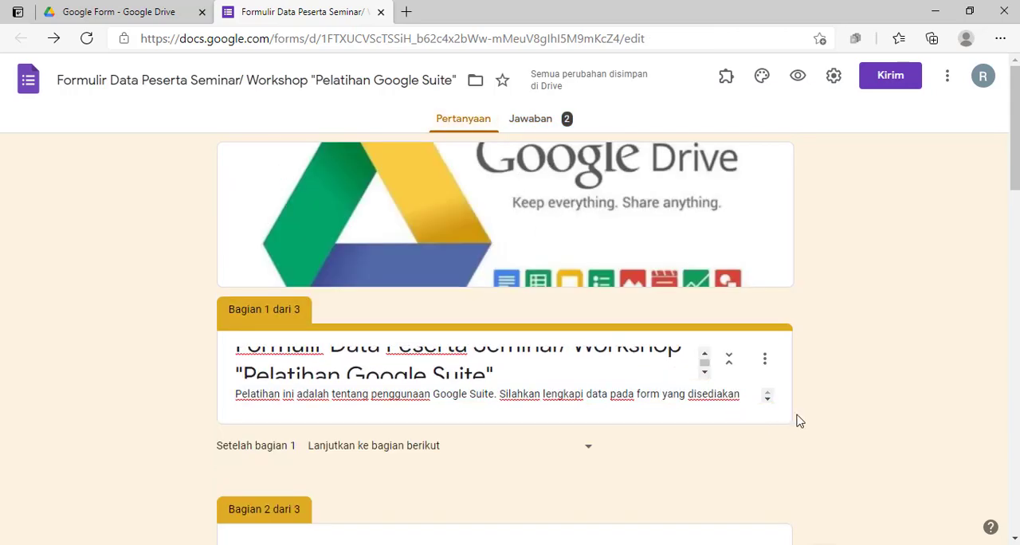
Open the "Nama" question in section 2 and examine the available answer types, keeping the short-answer type
{"action": "scroll", "coordinate": [805, 415], "scroll_direction": "down", "scroll_amount": 2}
{"action": "scroll", "coordinate": [820, 399], "scroll_direction": "down", "scroll_amount": 1}
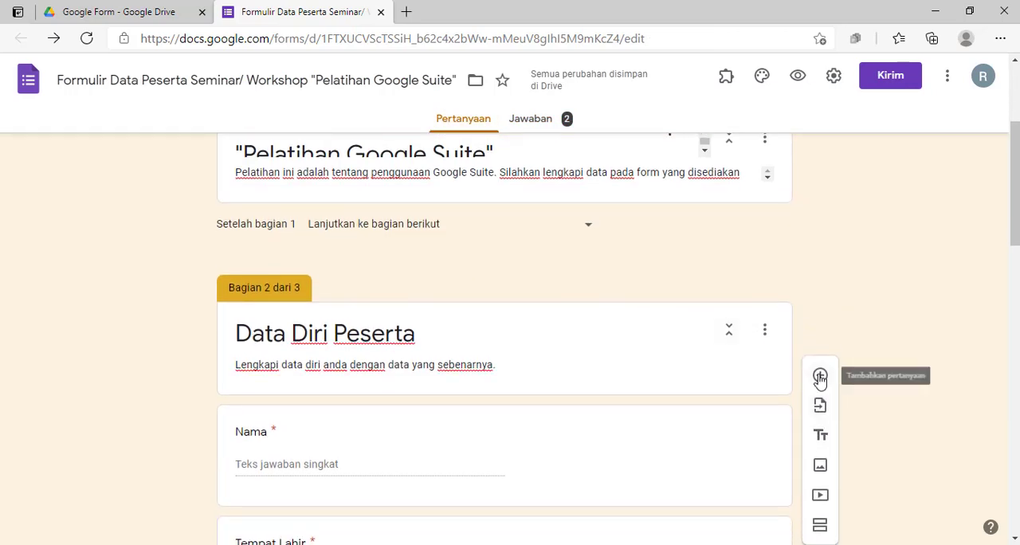
{"action": "scroll", "coordinate": [717, 355], "scroll_direction": "down", "scroll_amount": 4}
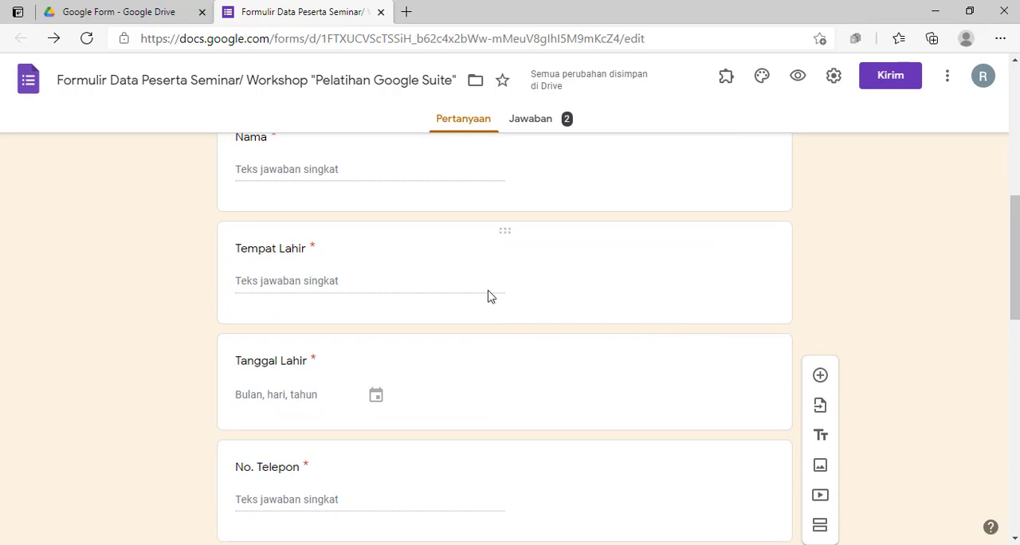
{"action": "left_click", "coordinate": [369, 166]}
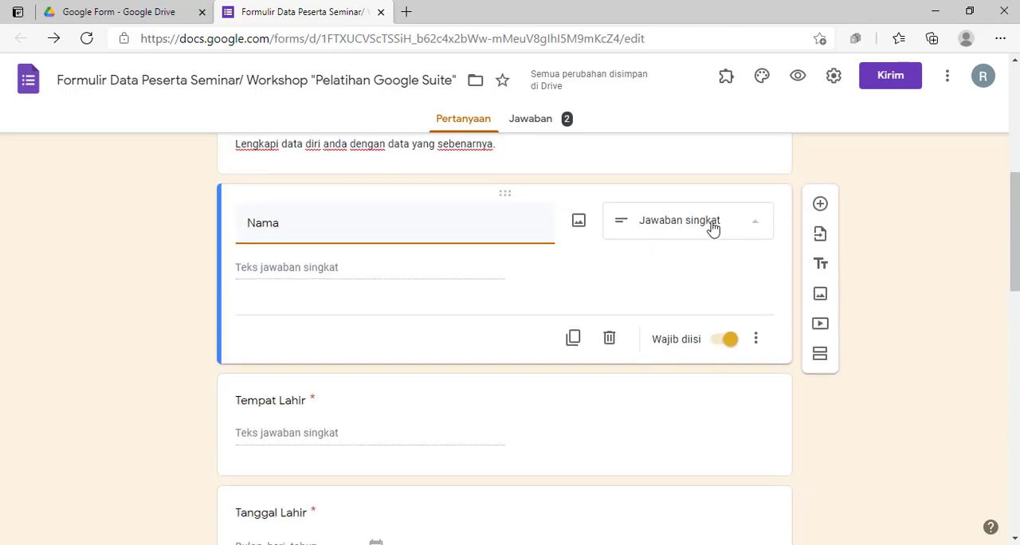
{"action": "left_click", "coordinate": [714, 230]}
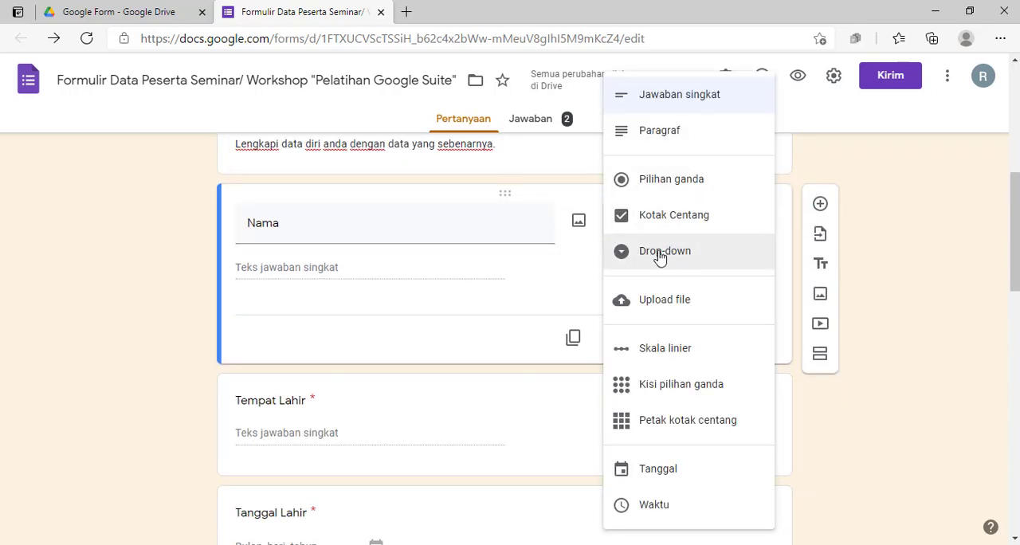
{"action": "left_click", "coordinate": [910, 238]}
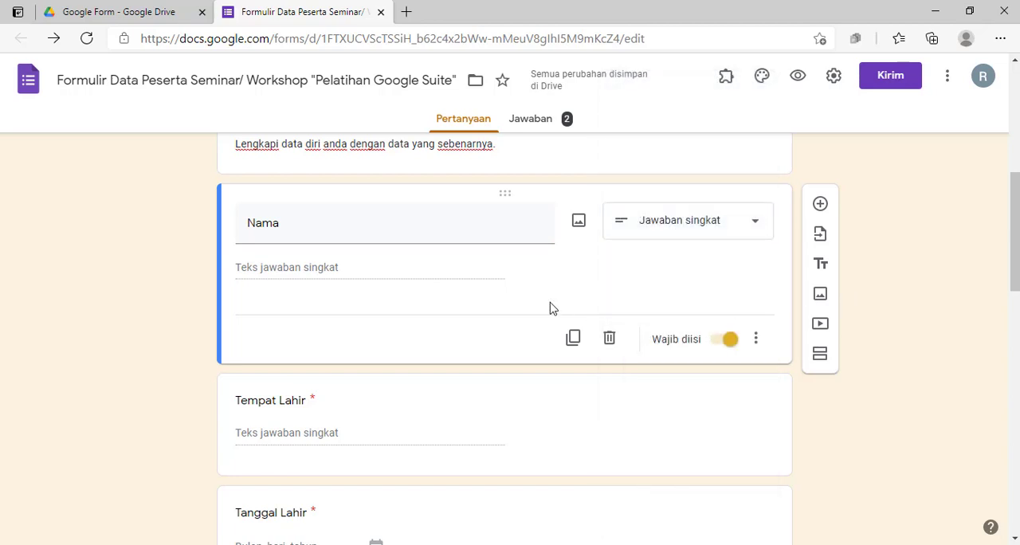
Review the "Pilihan Pelatihan/Workshop" multiple-choice question with its title and options, and the "Upload Foto" question below it
{"action": "scroll", "coordinate": [469, 324], "scroll_direction": "down", "scroll_amount": 9}
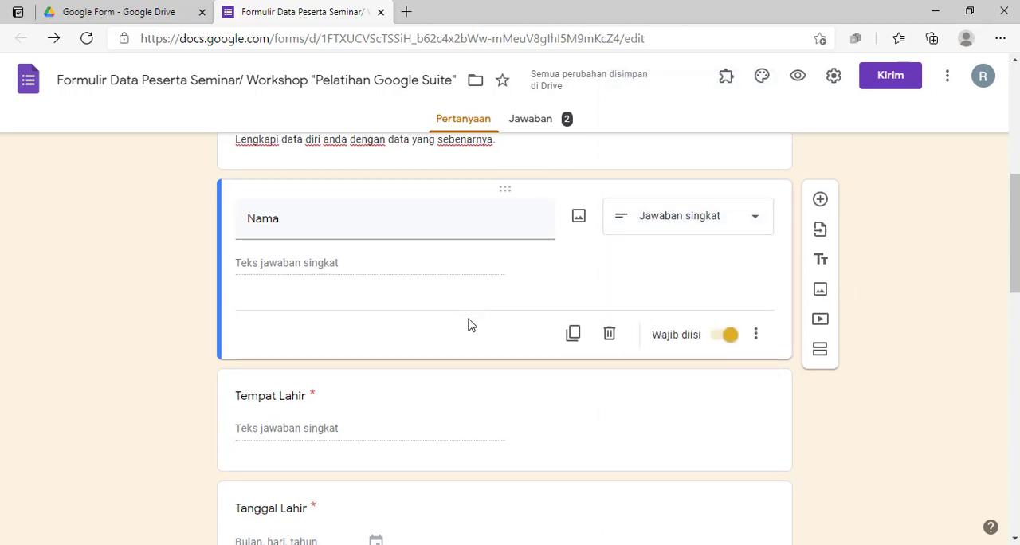
{"action": "scroll", "coordinate": [470, 324], "scroll_direction": "up", "scroll_amount": 2}
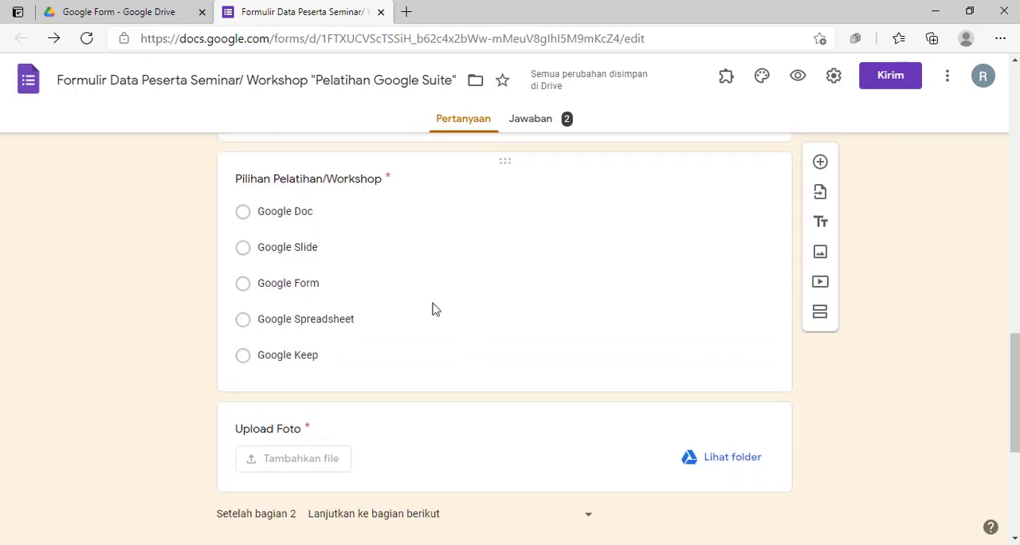
{"action": "left_click", "coordinate": [244, 215]}
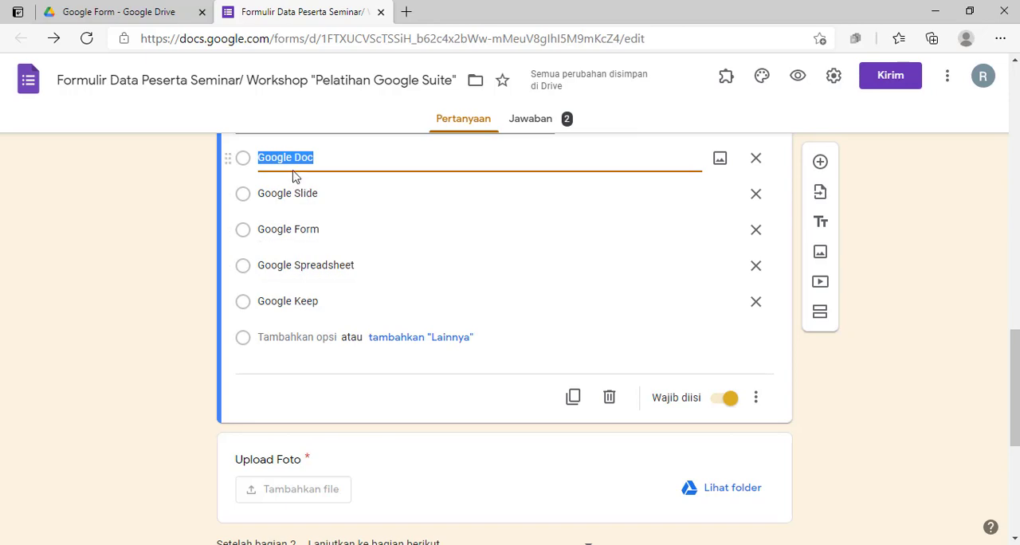
{"action": "scroll", "coordinate": [337, 200], "scroll_direction": "up", "scroll_amount": 1}
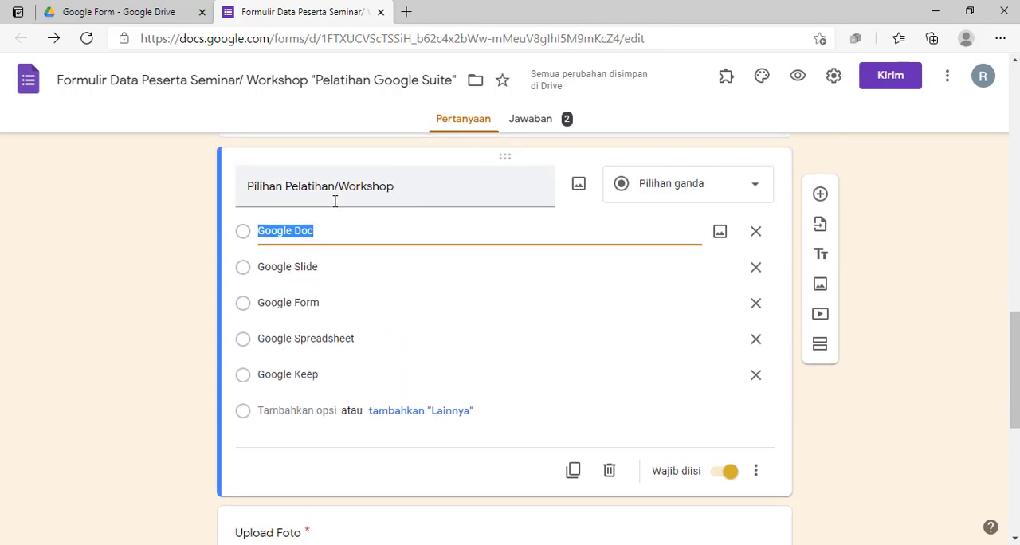
{"action": "left_click", "coordinate": [285, 188]}
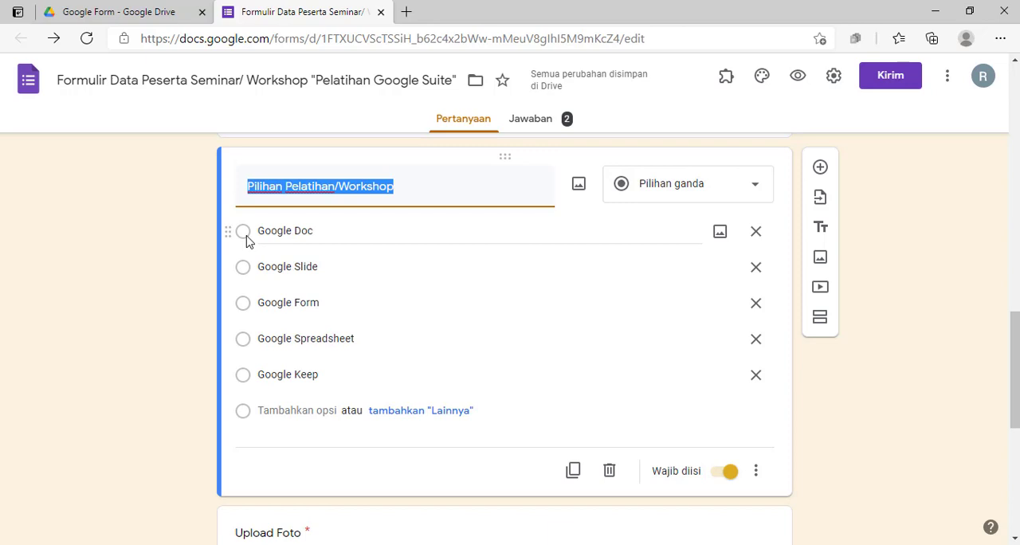
{"action": "scroll", "coordinate": [480, 381], "scroll_direction": "down", "scroll_amount": 5}
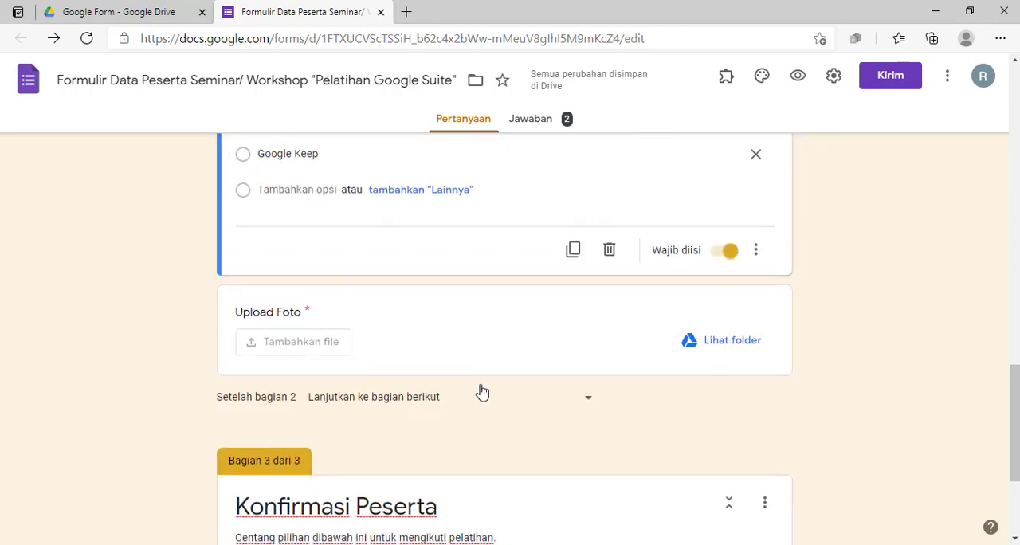
{"action": "scroll", "coordinate": [471, 392], "scroll_direction": "up", "scroll_amount": 2}
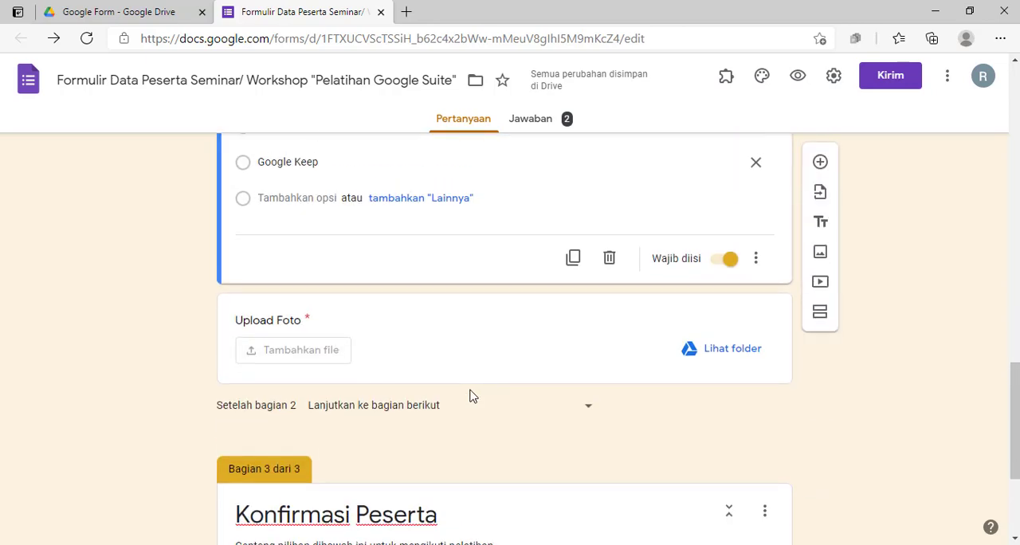